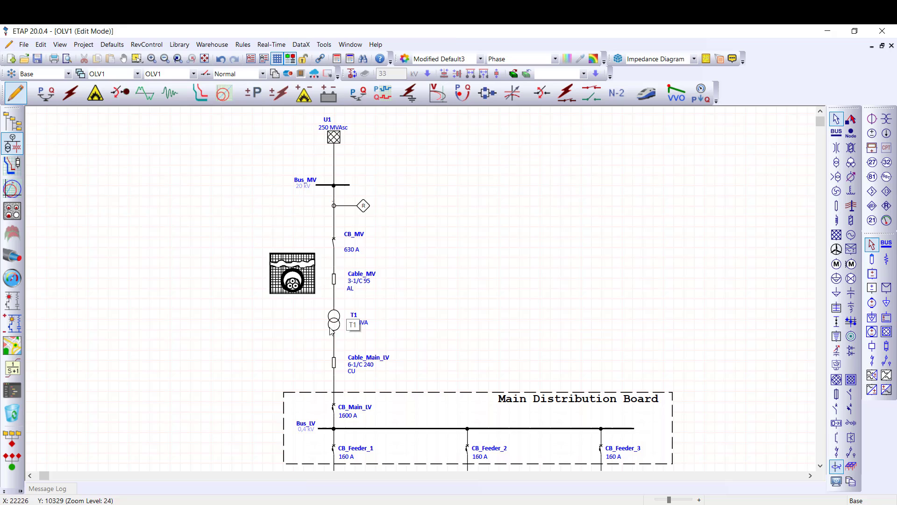
Scroll the OLV1 diagram down to the Ladder feeder cables and the Final SWBD 1–3 panels.
scroll(338, 348, down, 4)
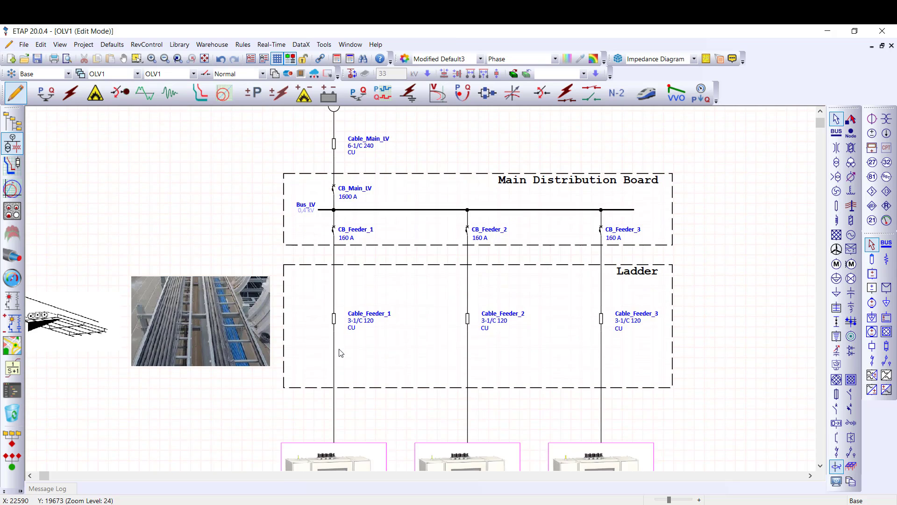
scroll(339, 348, down, 3)
scroll(340, 348, down, 2)
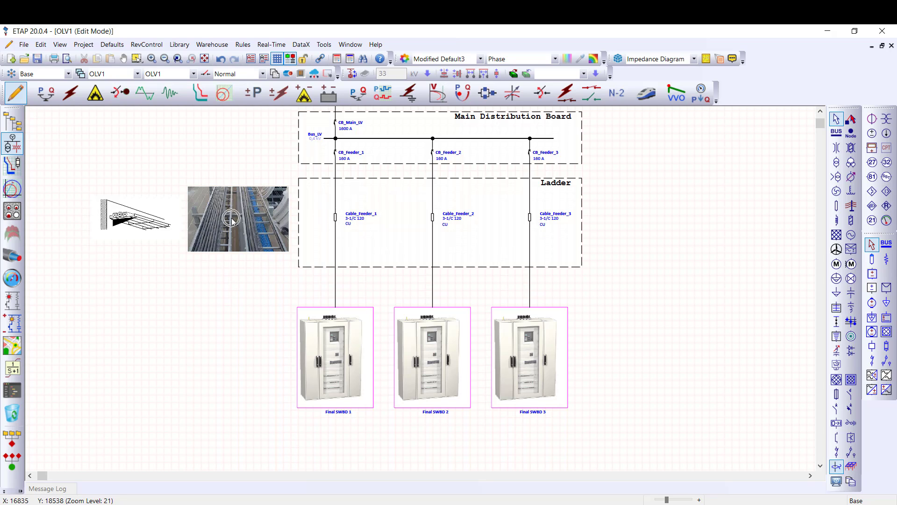
double_click(325, 350)
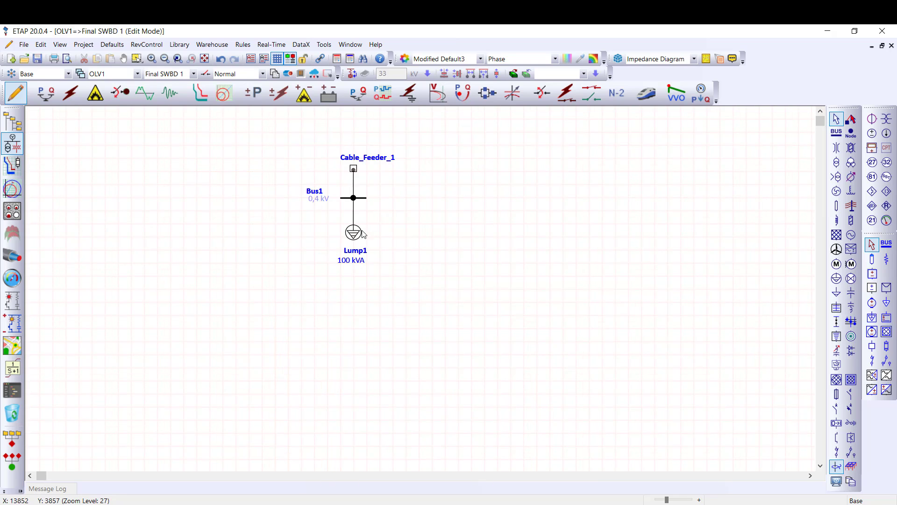
click(354, 169)
key(ctrl+F4)
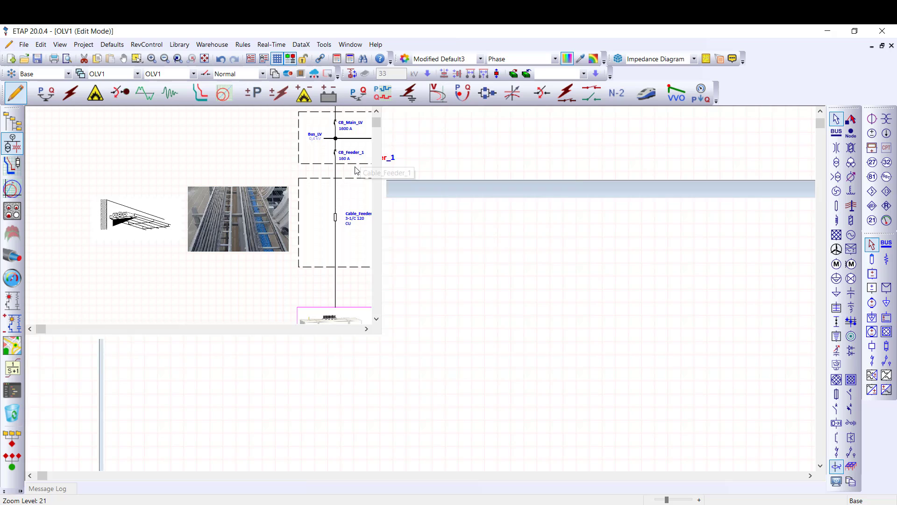
click(281, 274)
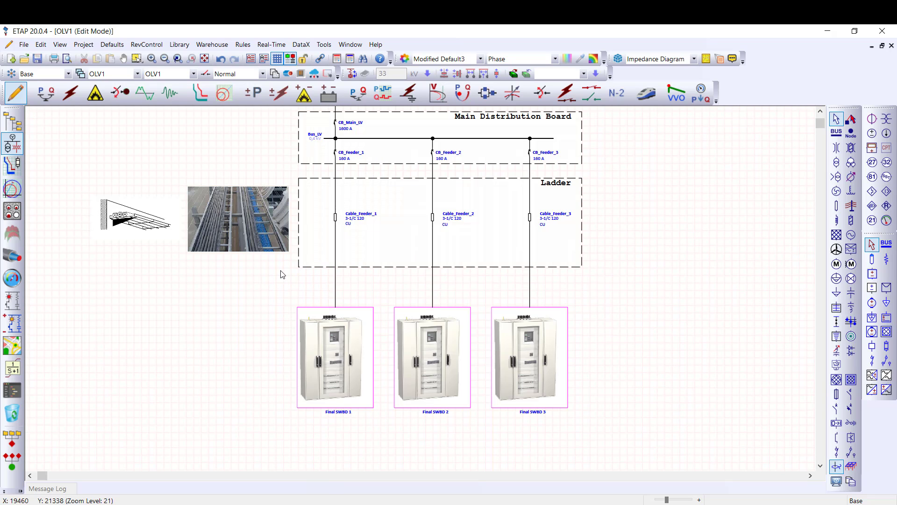
click(336, 217)
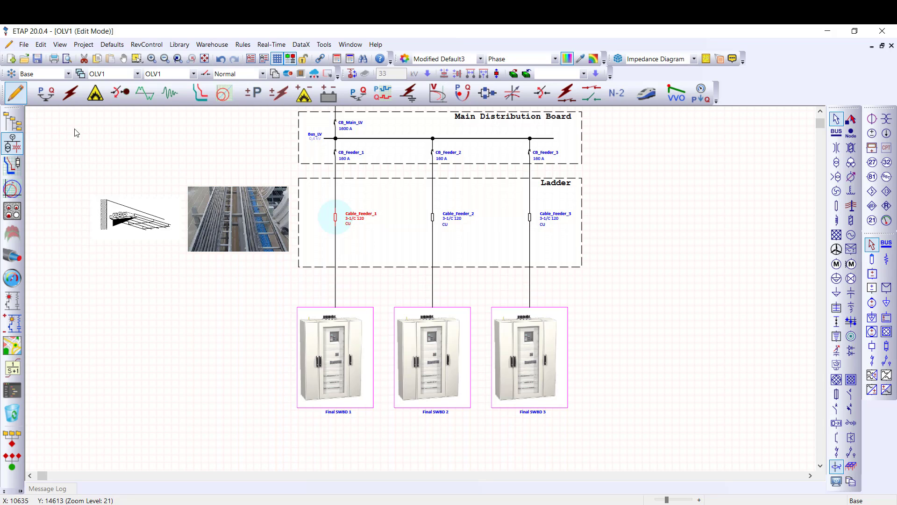
Run a load flow in Load Flow Analysis mode and select Cable_Feeder_1.
click(45, 97)
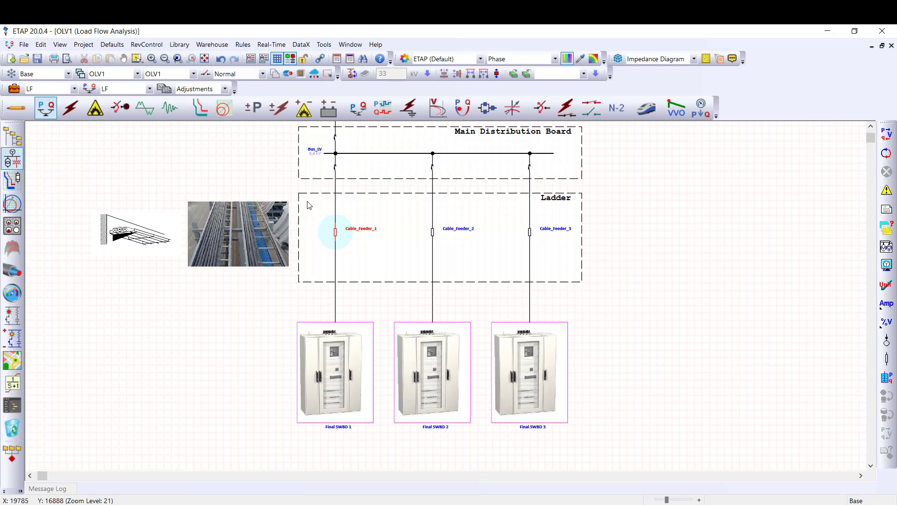
click(887, 139)
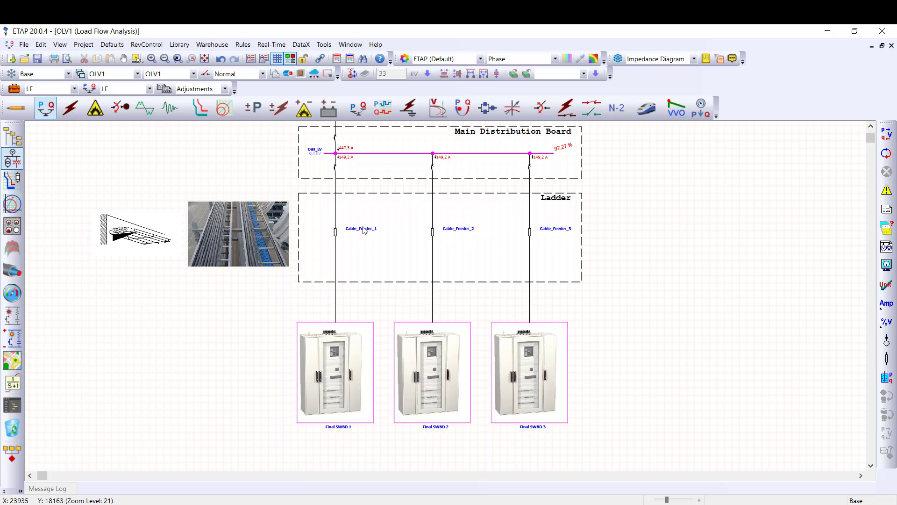
click(336, 233)
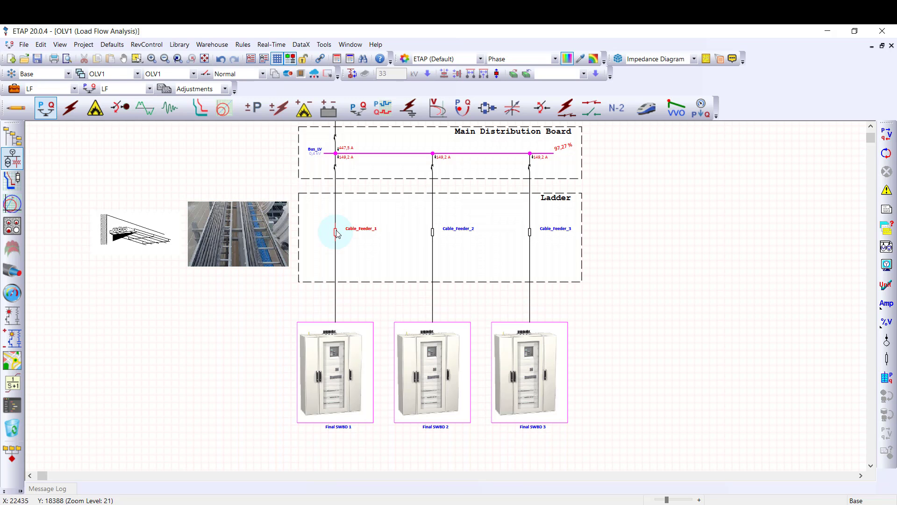
Open Cable_Feeder_1's editor and review its U1000R2V 120 mm² copper library cable without changing it.
double_click(336, 232)
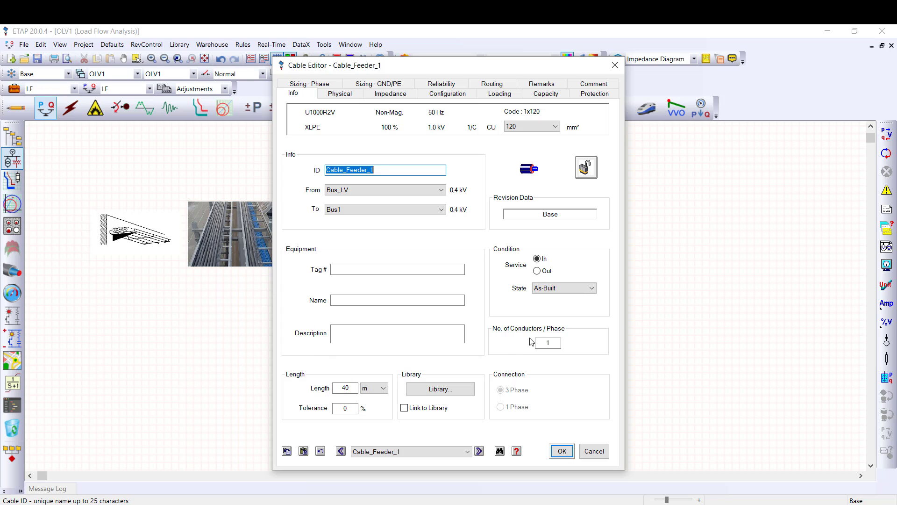
click(440, 389)
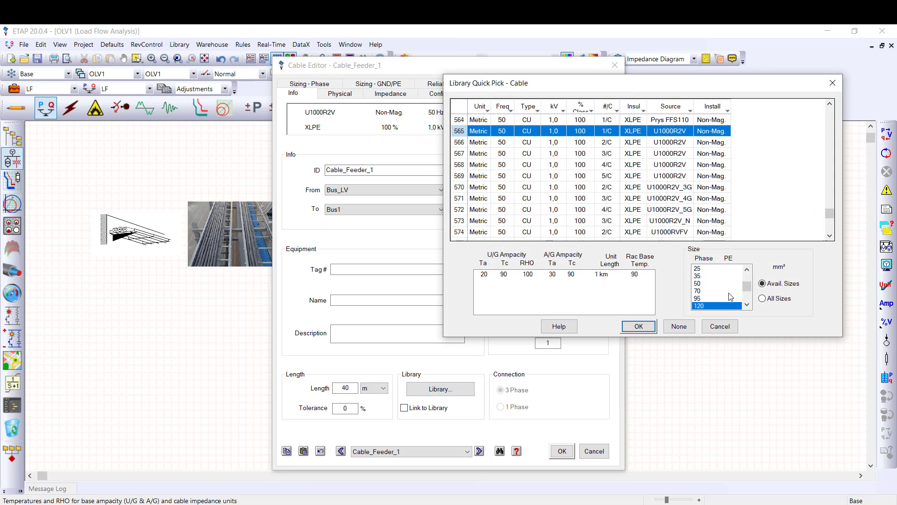
click(831, 236)
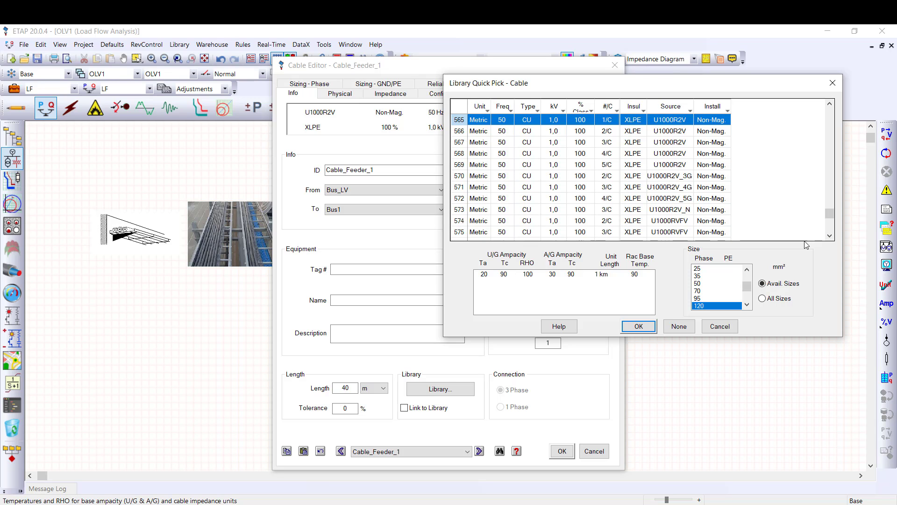
click(720, 327)
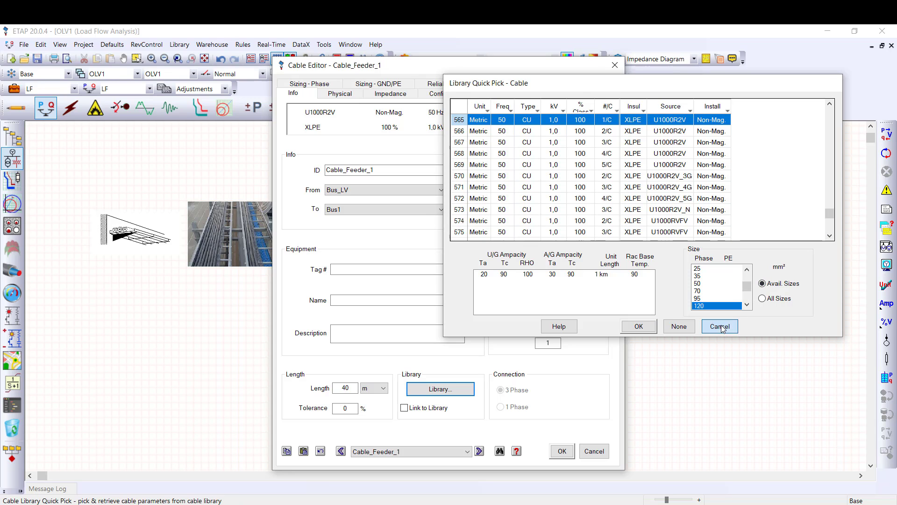
Review the cable's physical dimensions, then its impedance values (R 0.196, X 0.08 ohm/km).
click(344, 97)
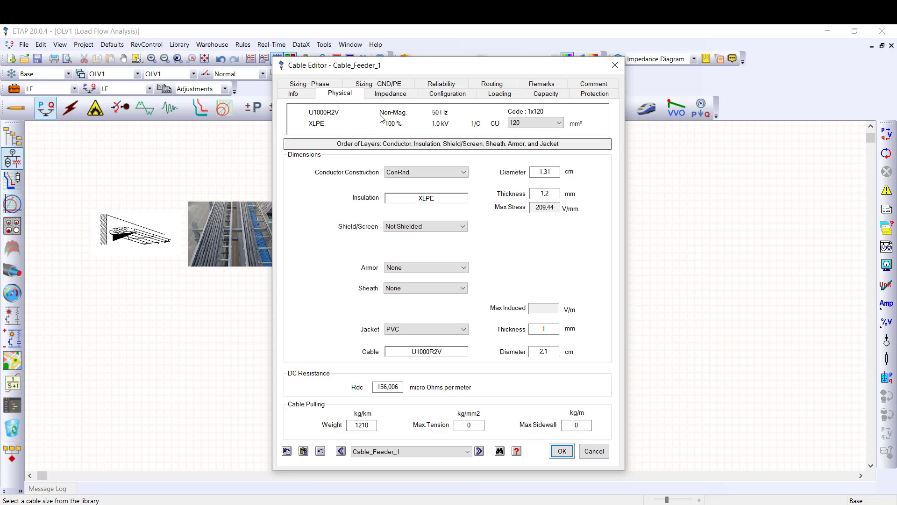
click(391, 94)
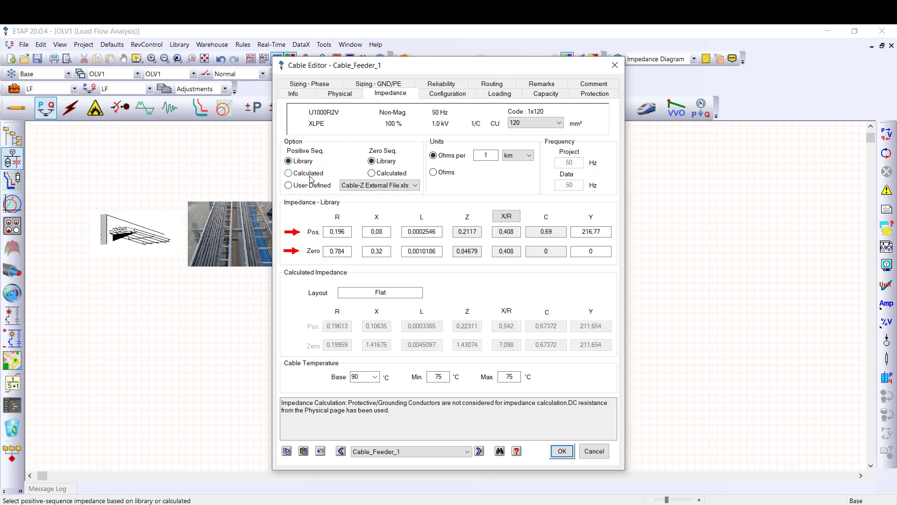
Display the Configuration page: three 120 mm² CU phase conductors plus a 70 mm² CU protective conductor.
click(445, 96)
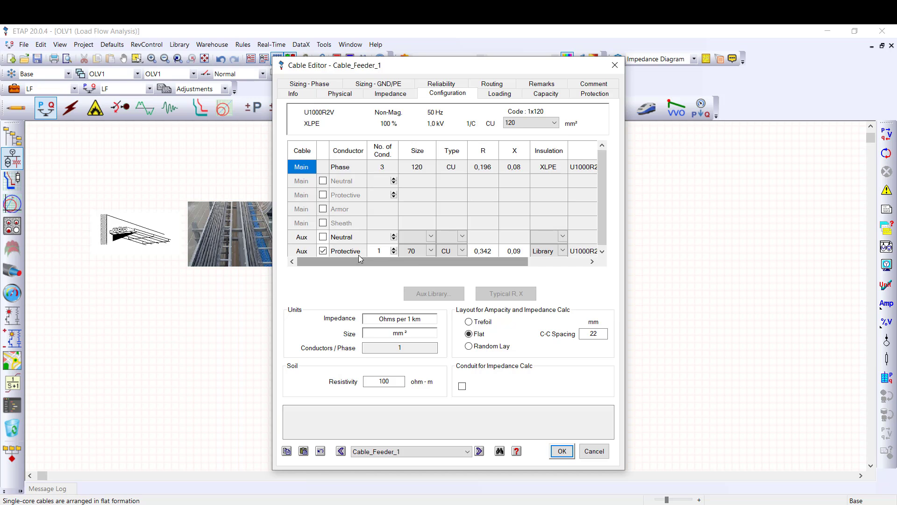
On the Loading page, try FLA of Element and User-Defined, then keep Operating Current at 149.2 A.
click(507, 95)
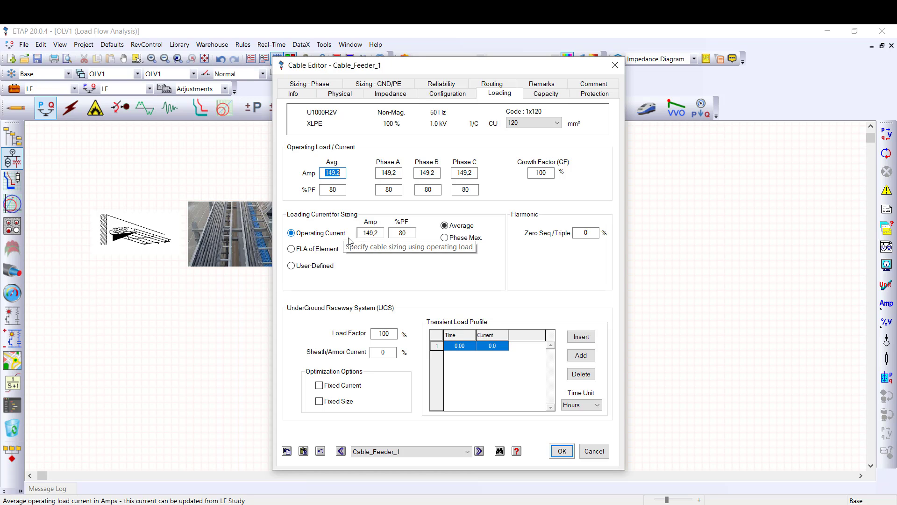
click(365, 236)
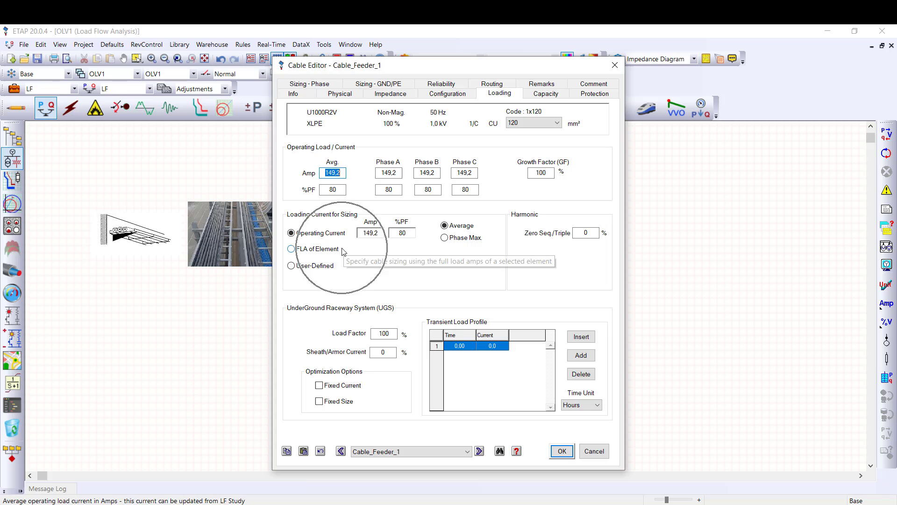
click(328, 253)
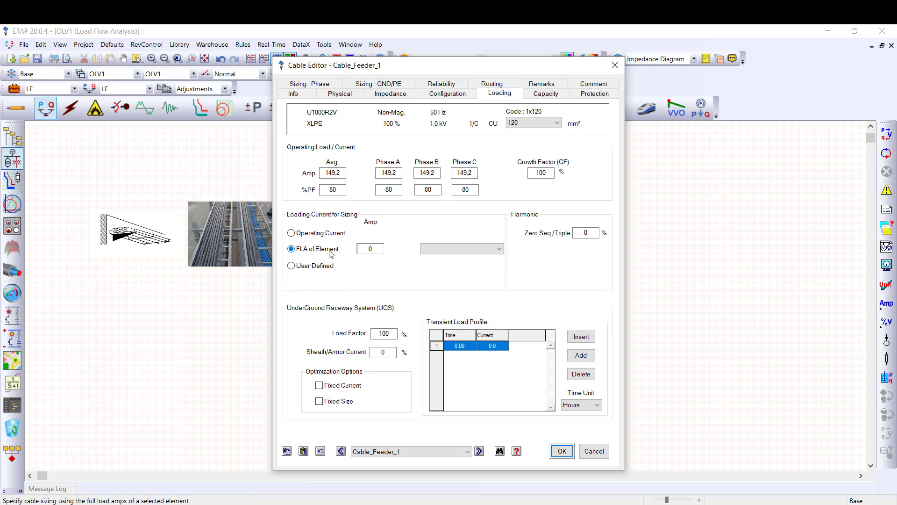
click(434, 251)
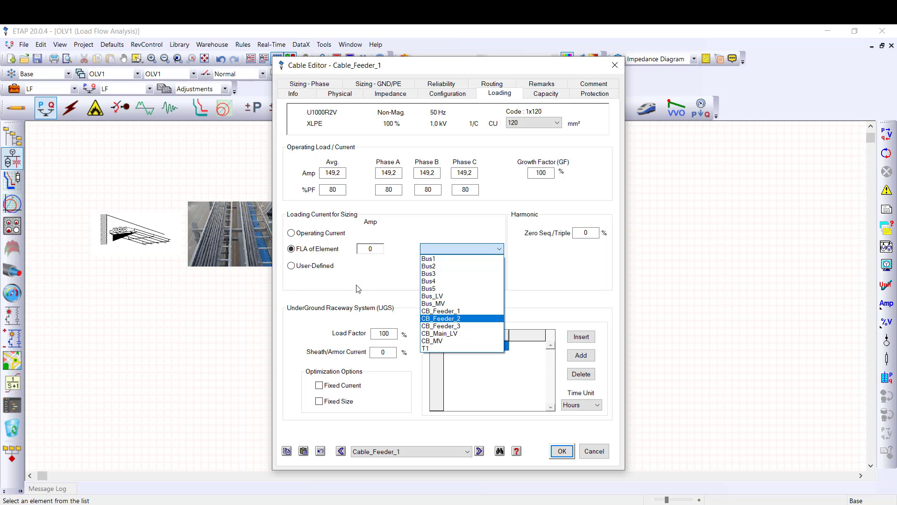
click(342, 282)
click(312, 265)
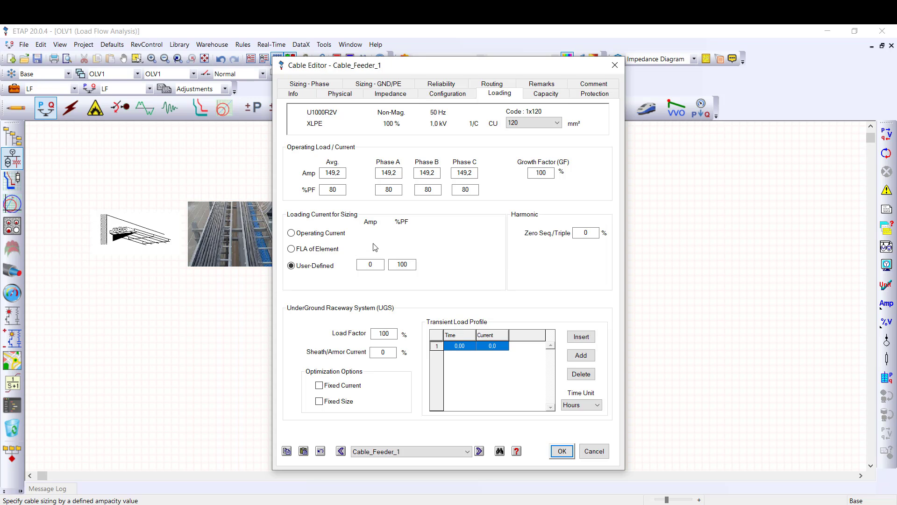
click(347, 237)
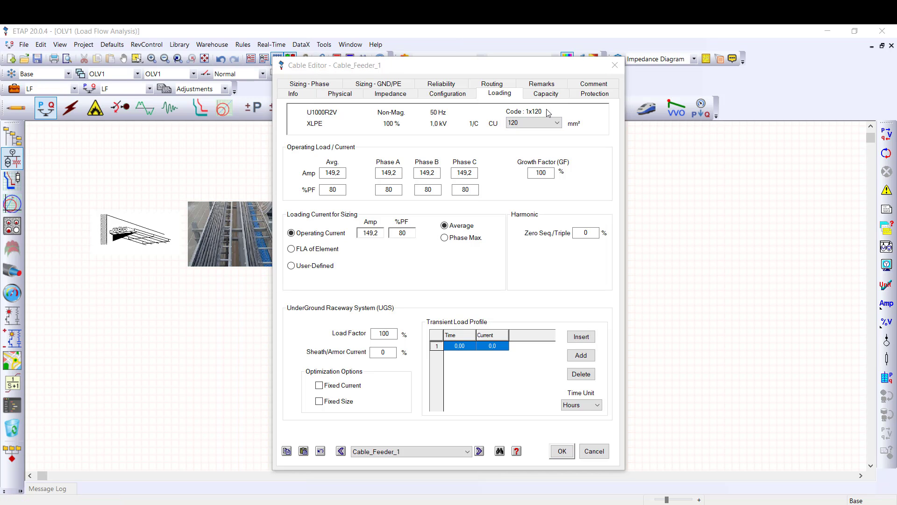
Set the ampacity standard to NF C15-100 with Ladder installation, giving 366.7 A derated.
click(546, 94)
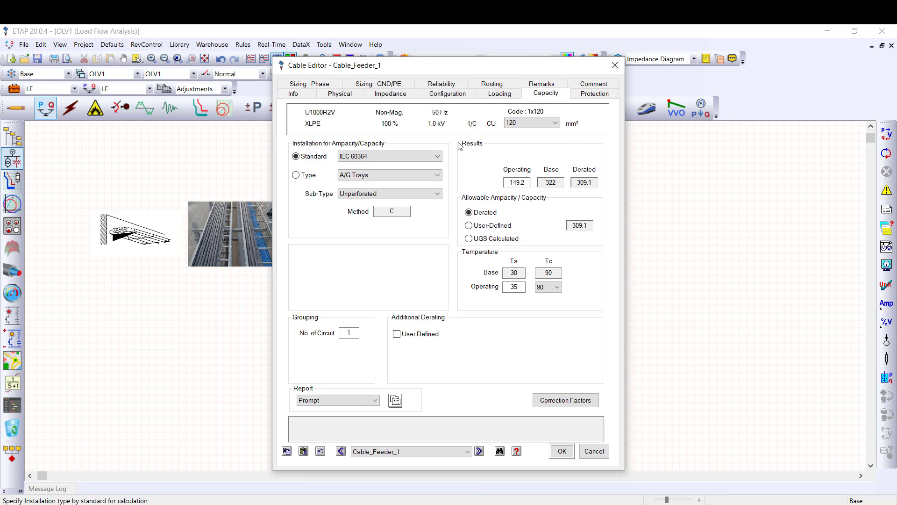
click(437, 156)
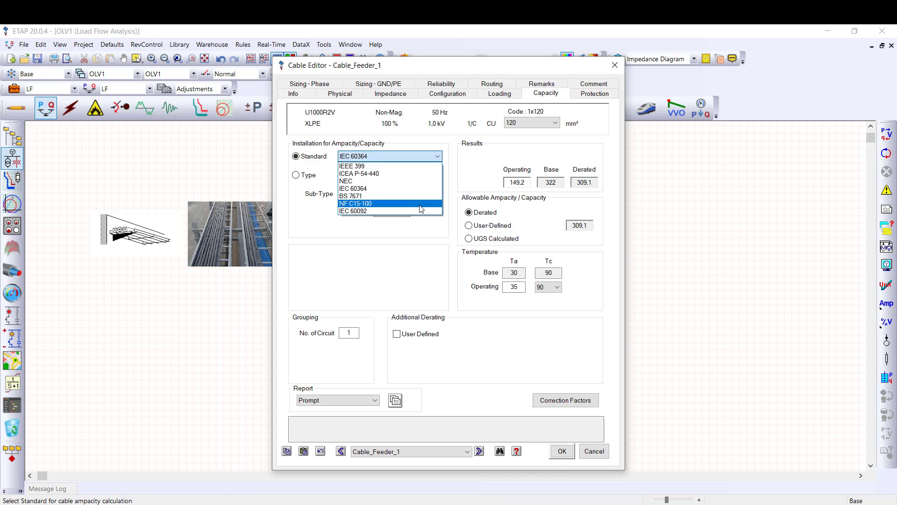
click(421, 204)
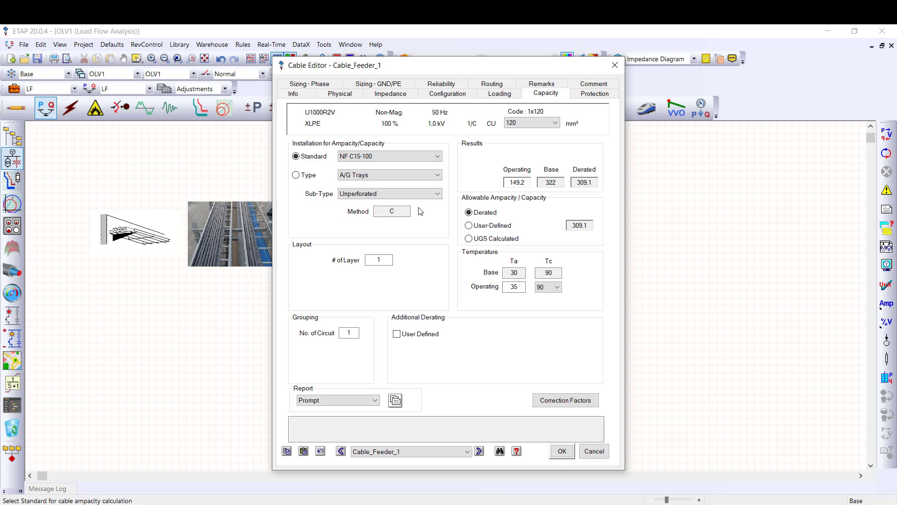
click(413, 175)
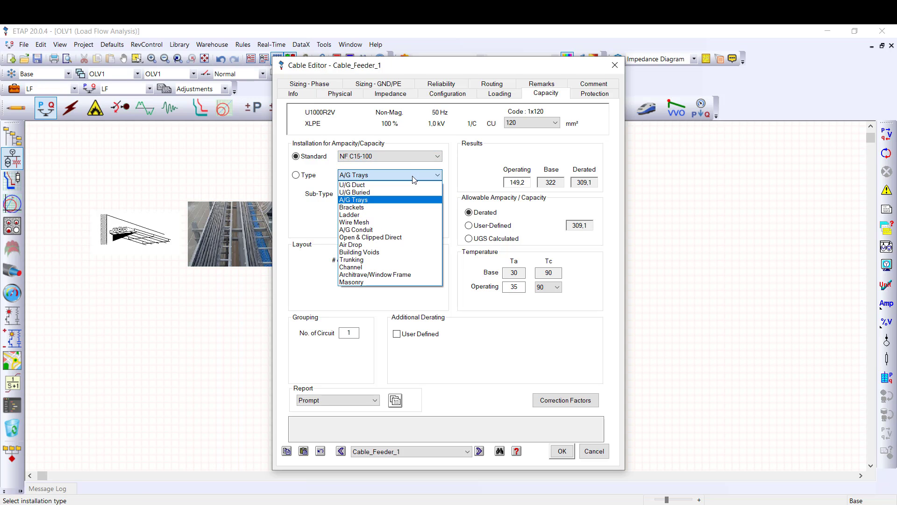
click(417, 216)
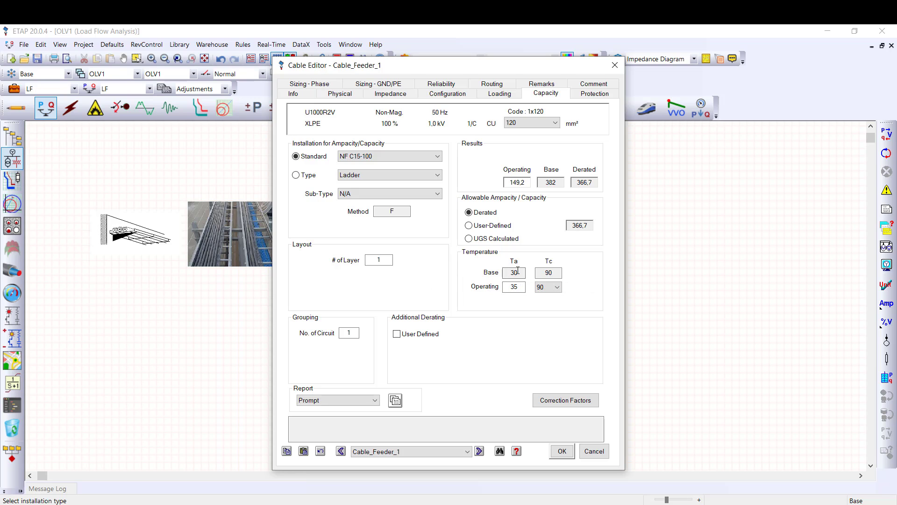
Check the base ambient and conductor temperatures and keep a single cable layer.
click(517, 271)
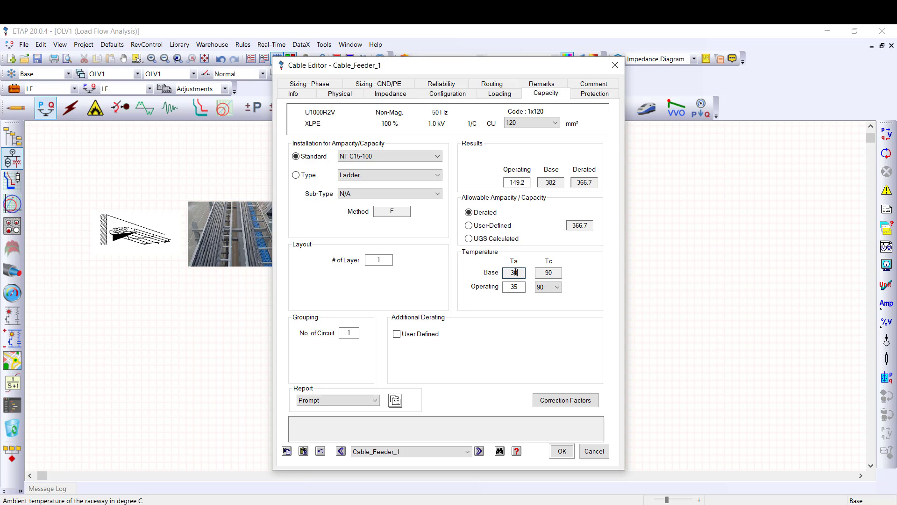
click(543, 273)
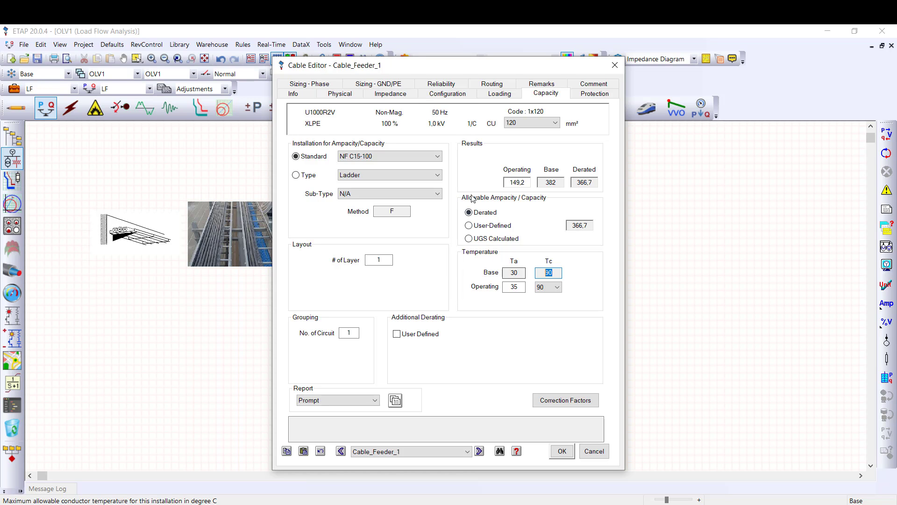
click(370, 260)
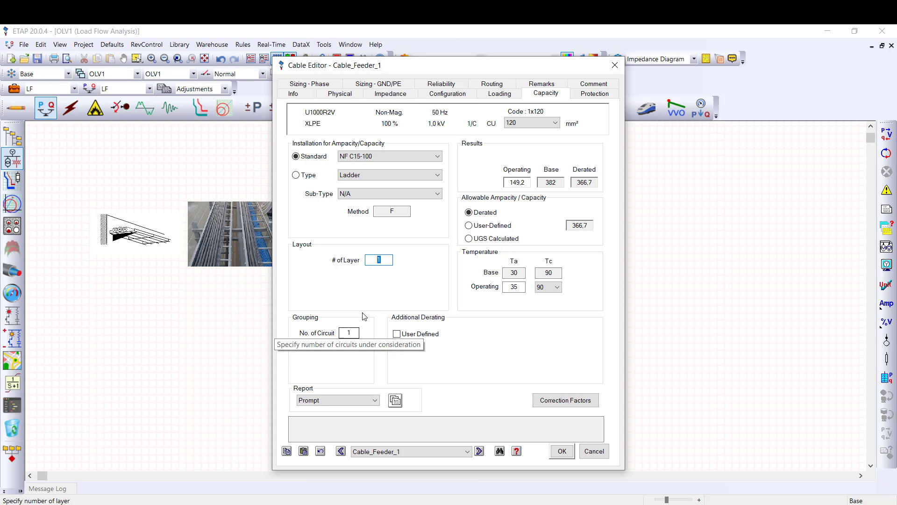
key(Tab)
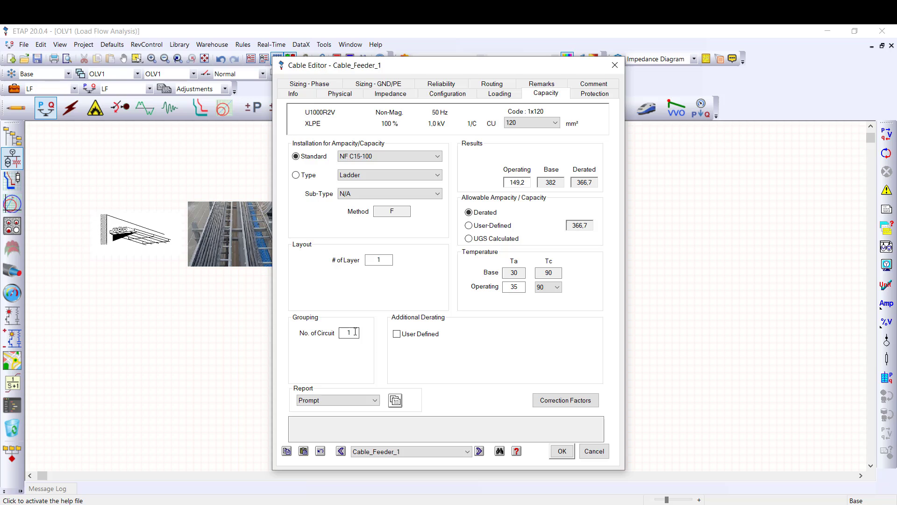
click(371, 260)
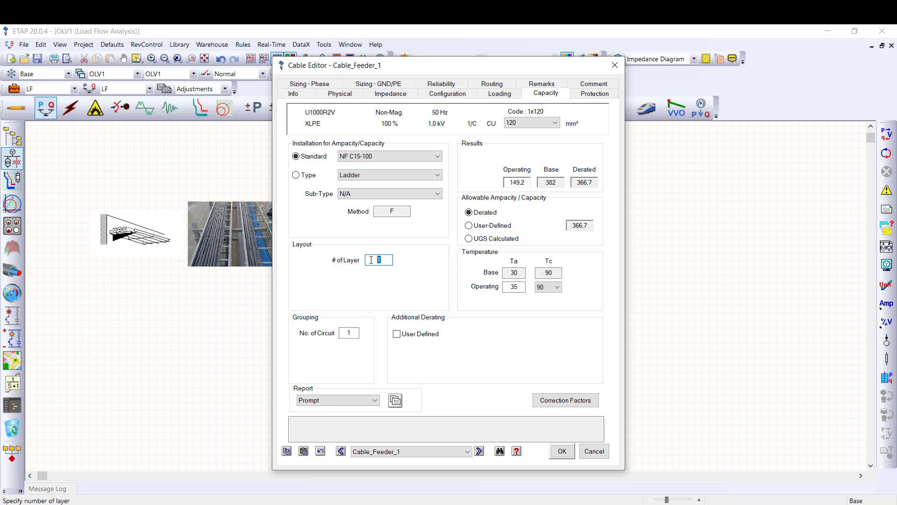
Set 3 grouped circuits and a 40 °C operating ambient, then view the correction factors.
click(343, 331)
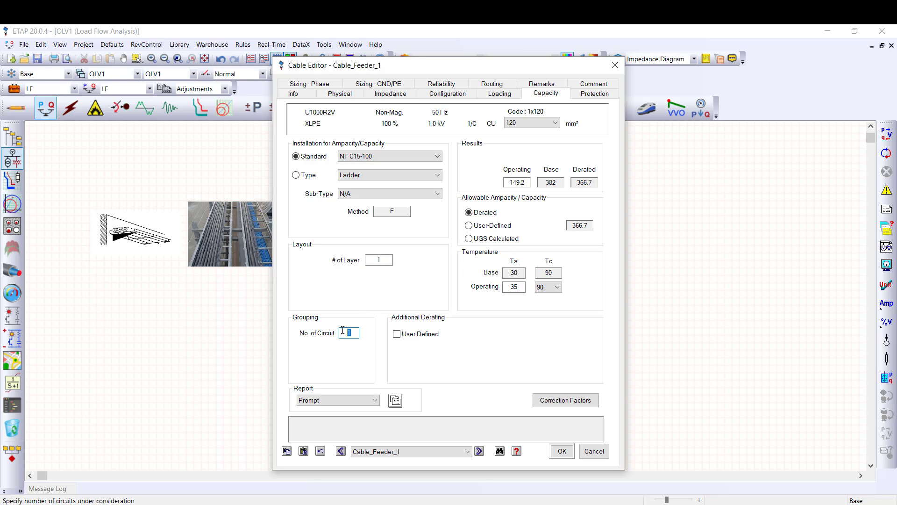
text(3)
key(Tab)
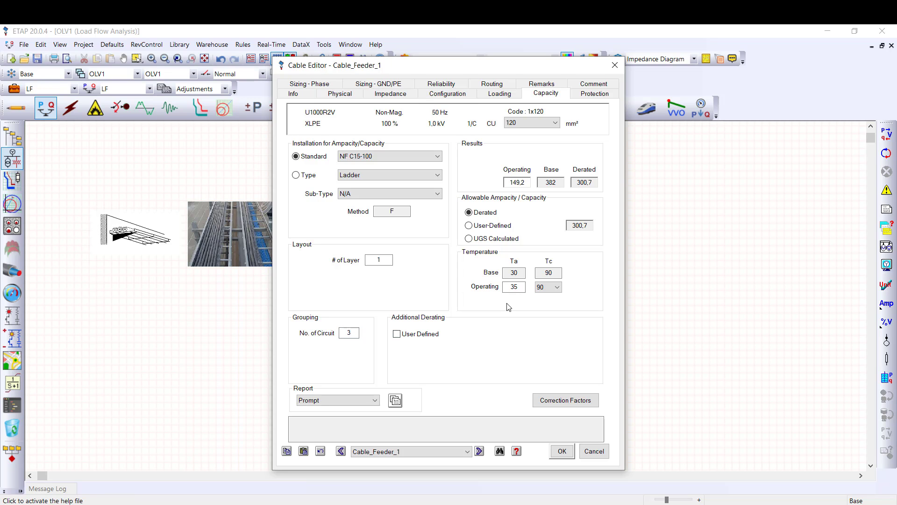
click(516, 287)
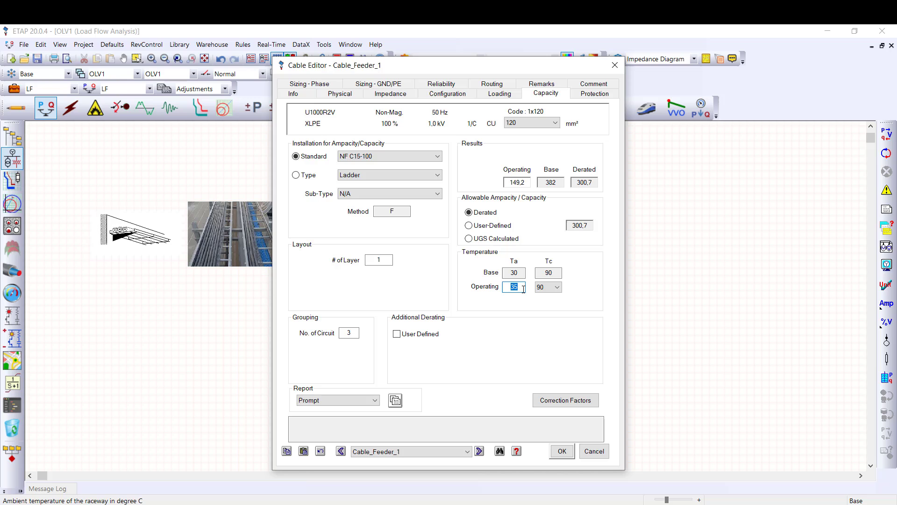
text(40)
key(Tab)
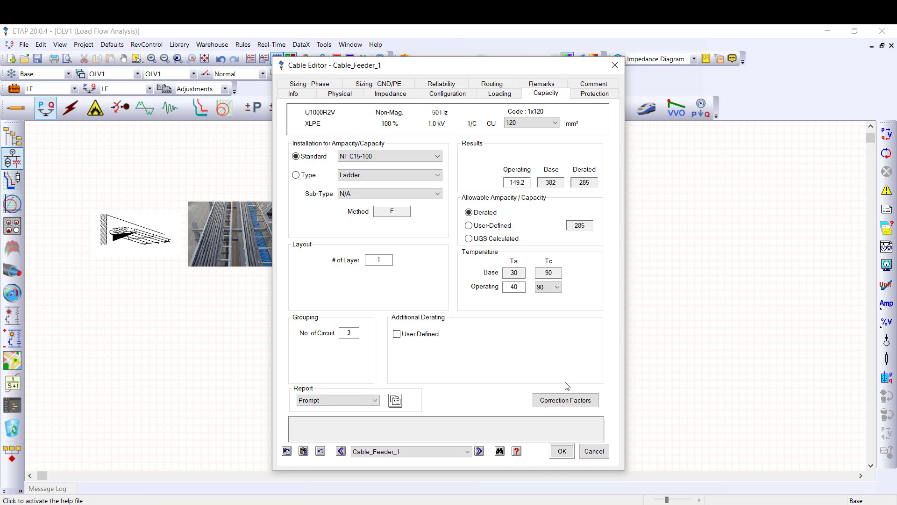
click(567, 401)
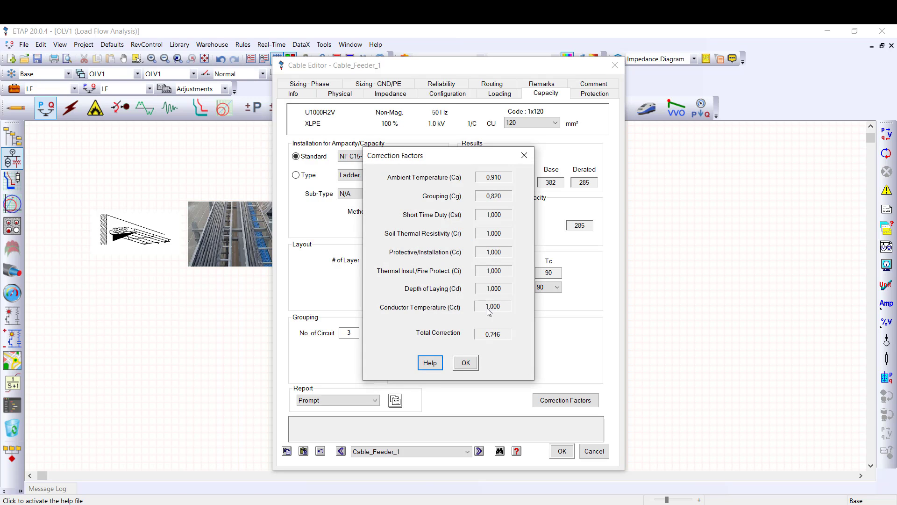
Close Correction Factors and, after trying User-Defined and UGS Calculated, keep the Derated 285 A ampacity.
click(472, 365)
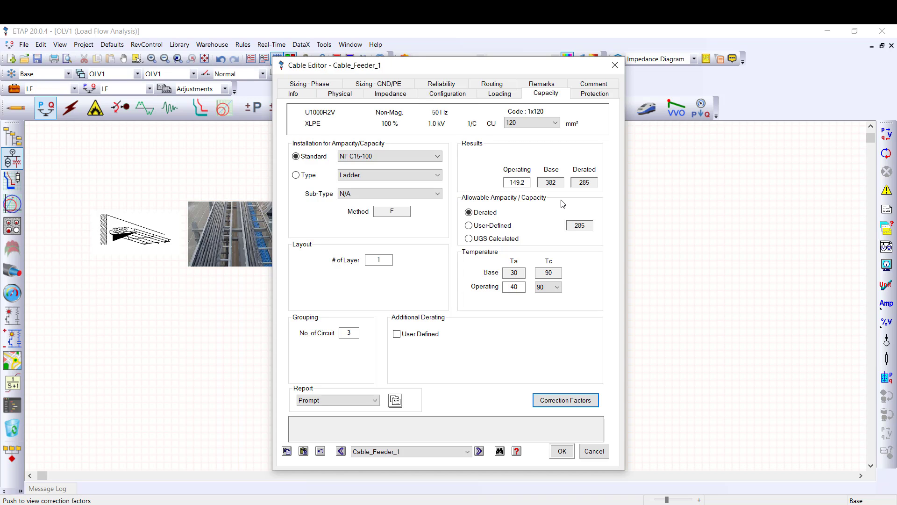
click(491, 226)
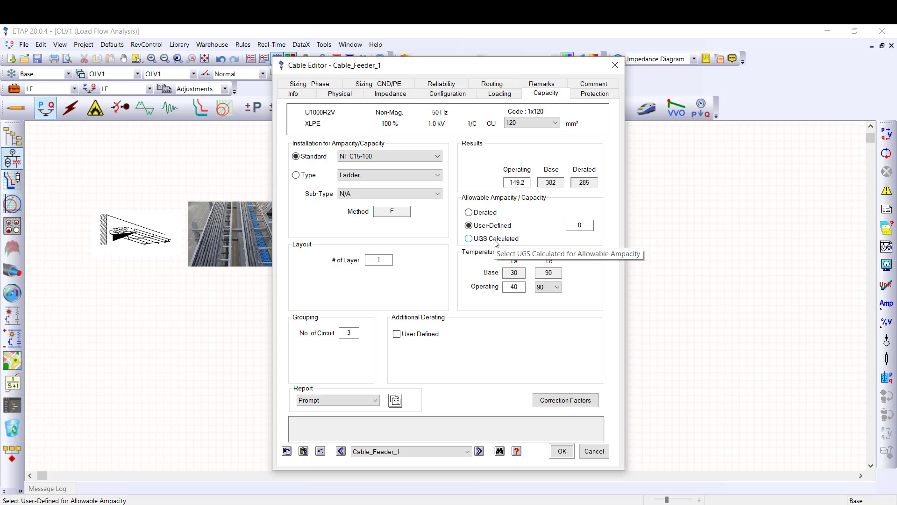
click(497, 240)
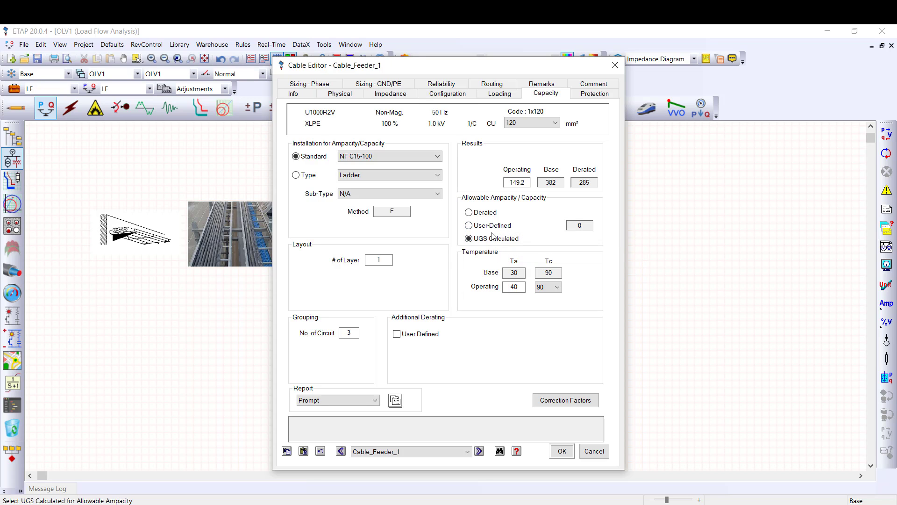
click(487, 215)
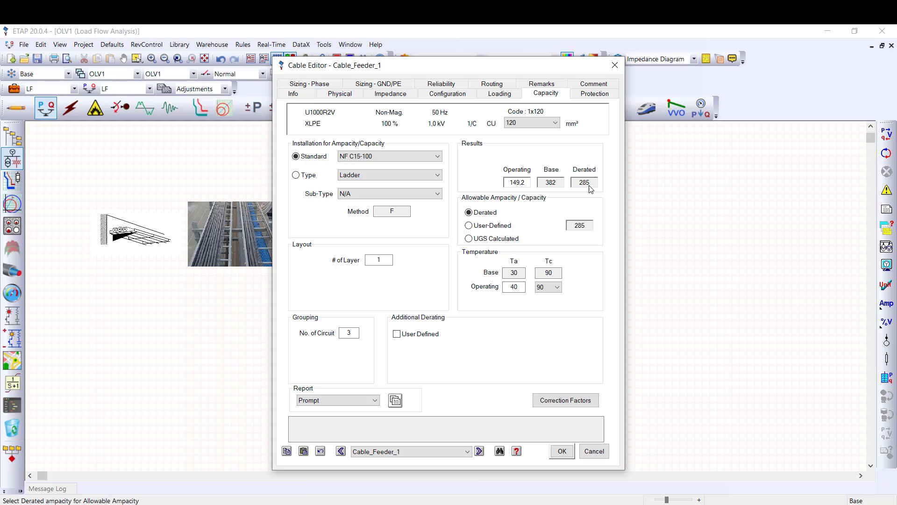
Review the Protection page, then save Cable_Feeder_1's edits and close the editor.
click(599, 96)
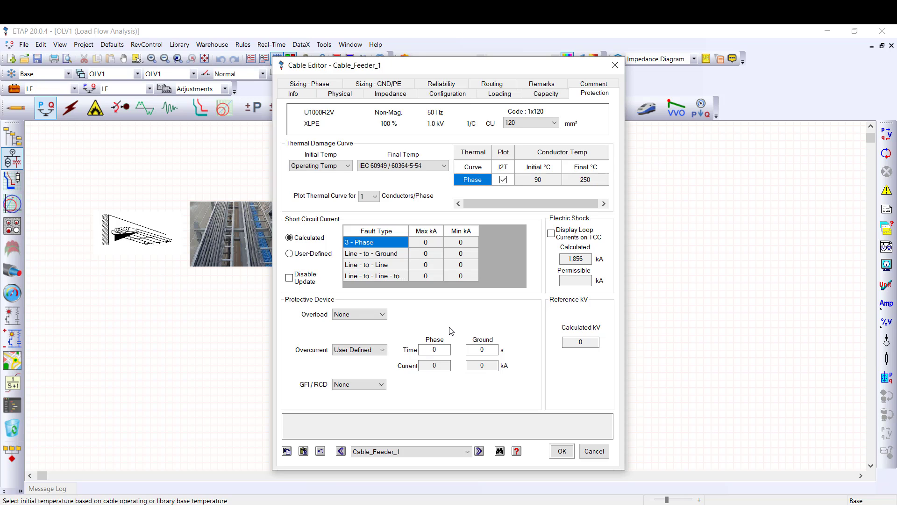
click(560, 452)
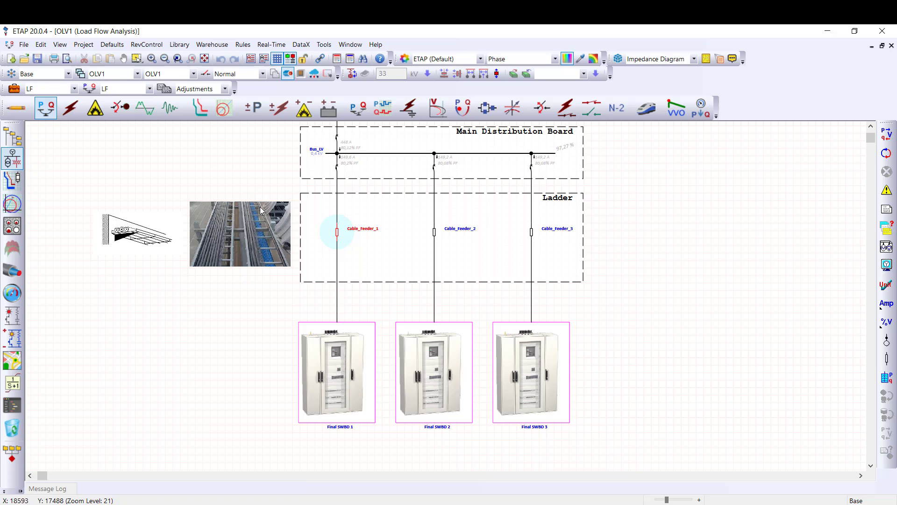
Run the SM_MAX short-circuit study in Star mode and view Cable_Feeder_1's Protection tab showing 18,42 kA.
click(204, 111)
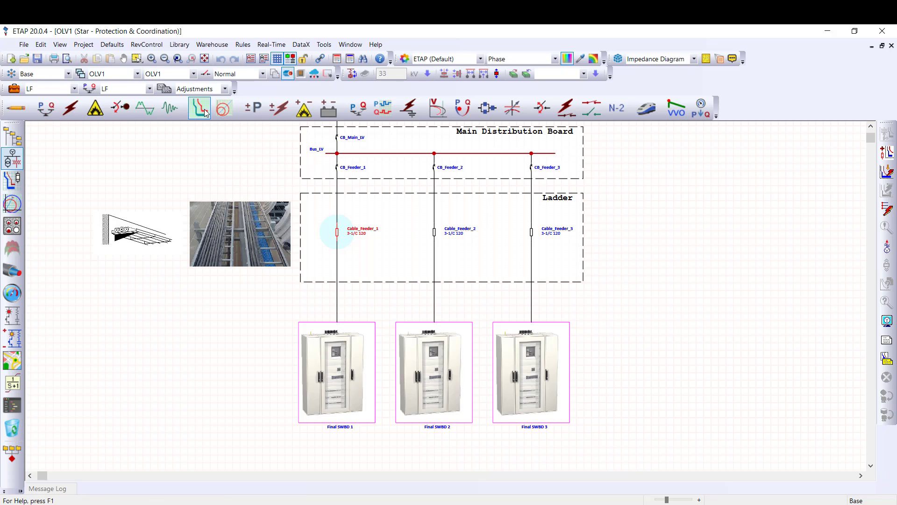
click(73, 89)
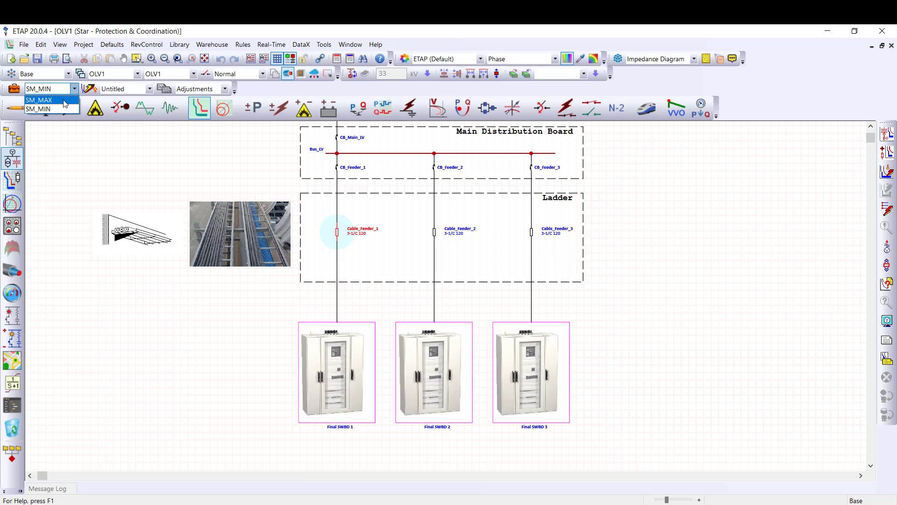
click(65, 104)
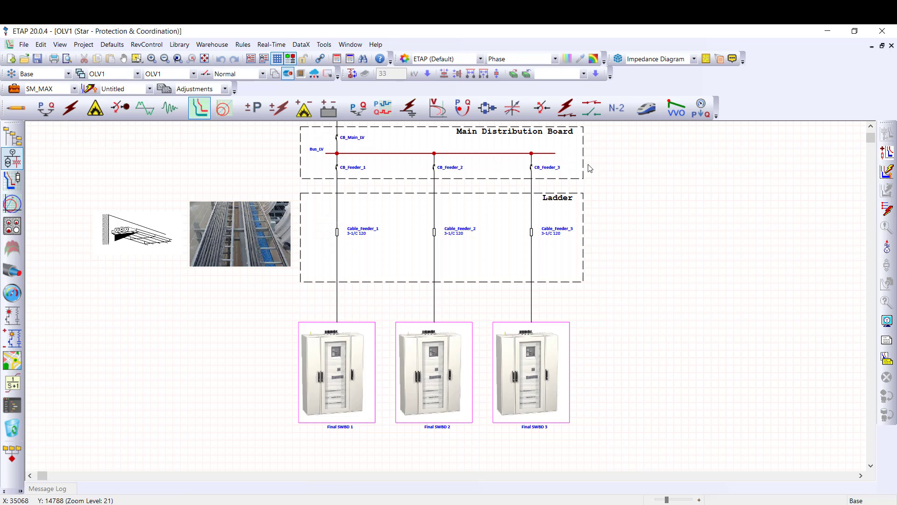
click(887, 171)
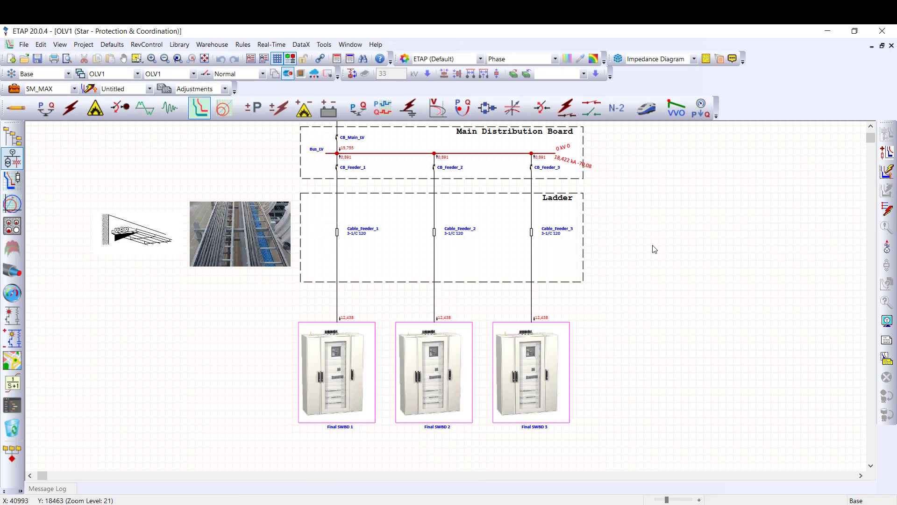
double_click(337, 232)
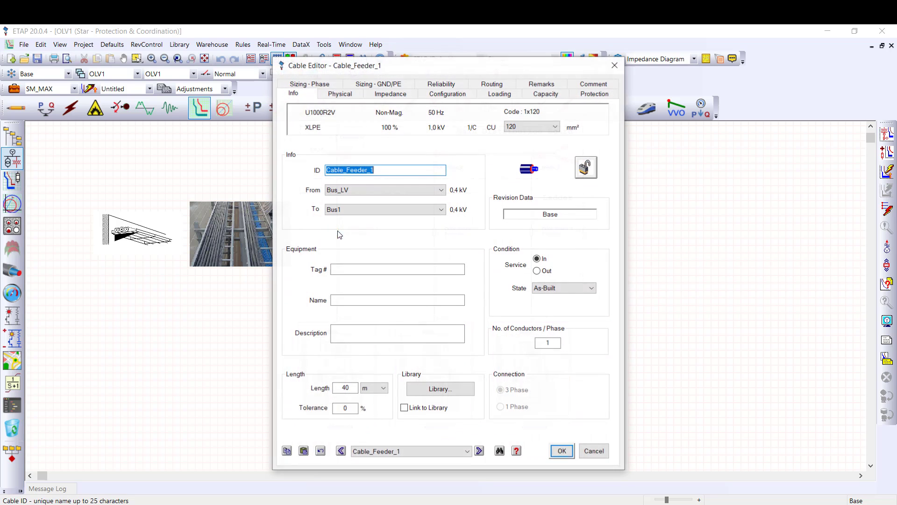
click(594, 93)
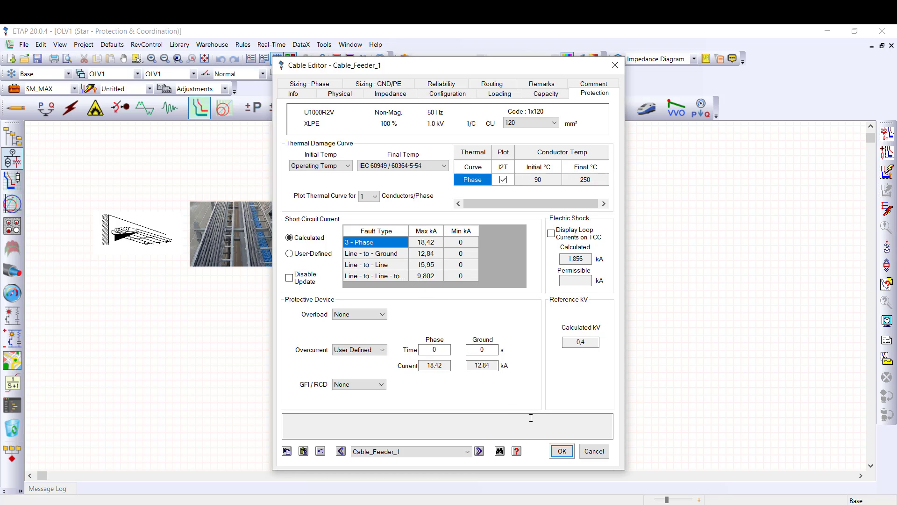
Close the cable editor and select the SM_MIN study case.
click(561, 451)
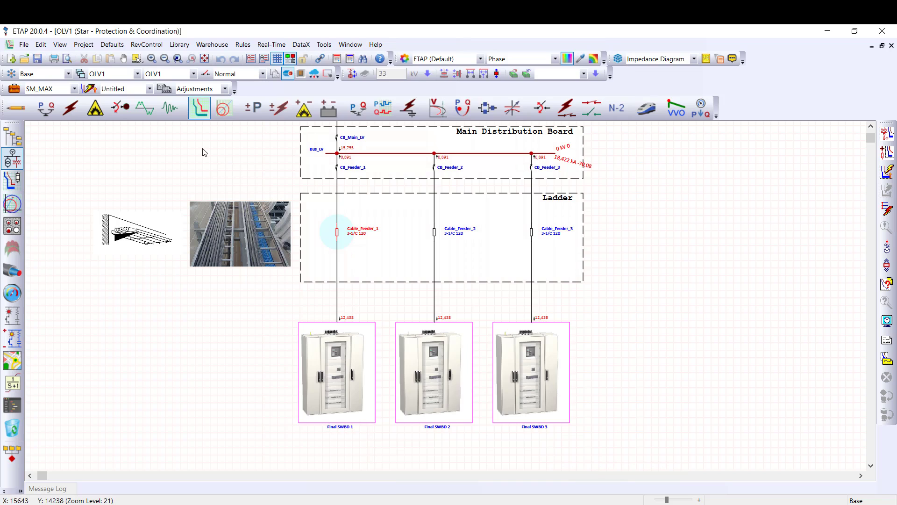
click(74, 89)
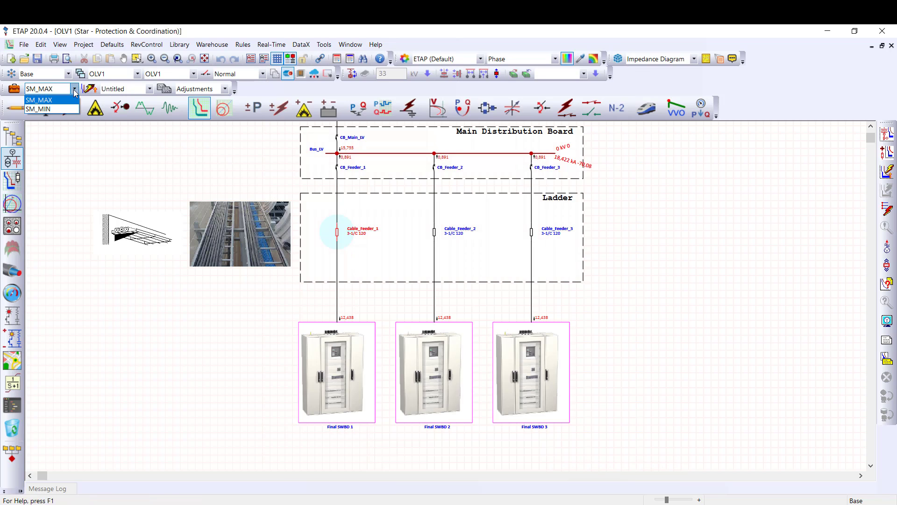
click(64, 110)
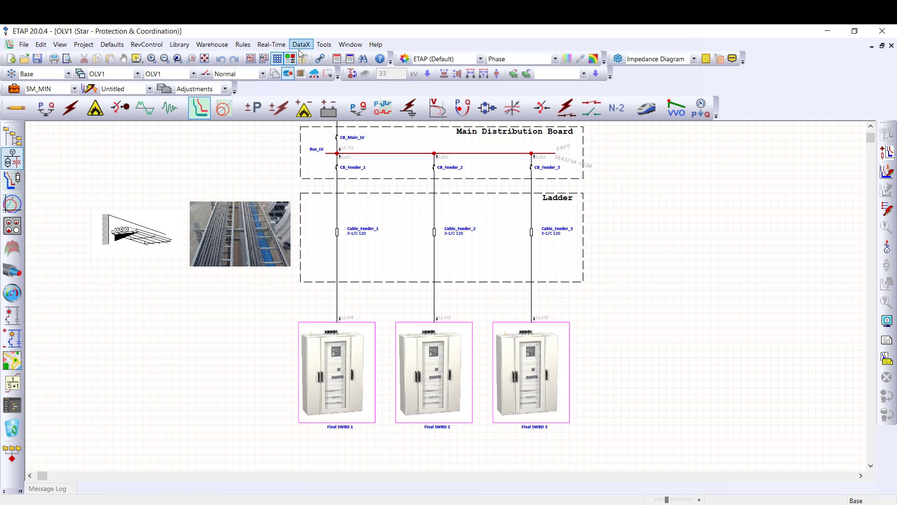
Set Cable Sizing 'Update from Bus with Lower SC kA Value' to True and rerun short-circuit.
click(323, 47)
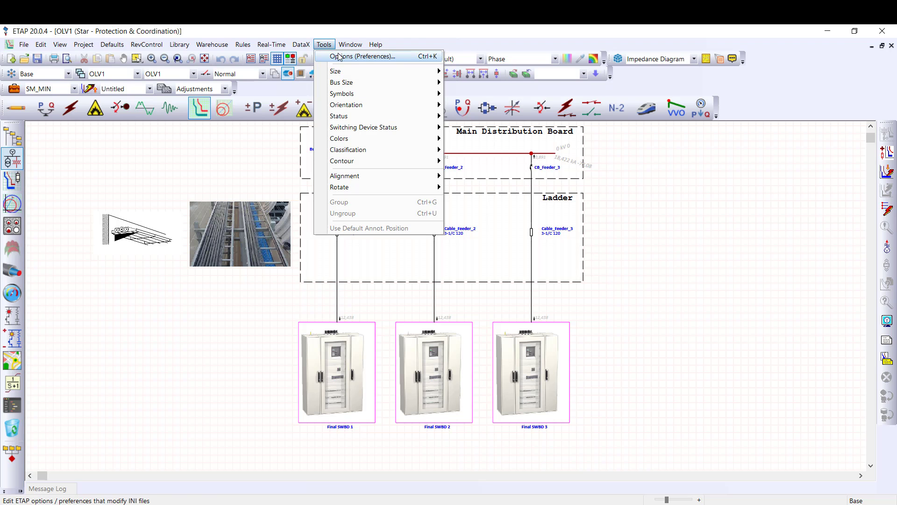
click(340, 56)
click(246, 161)
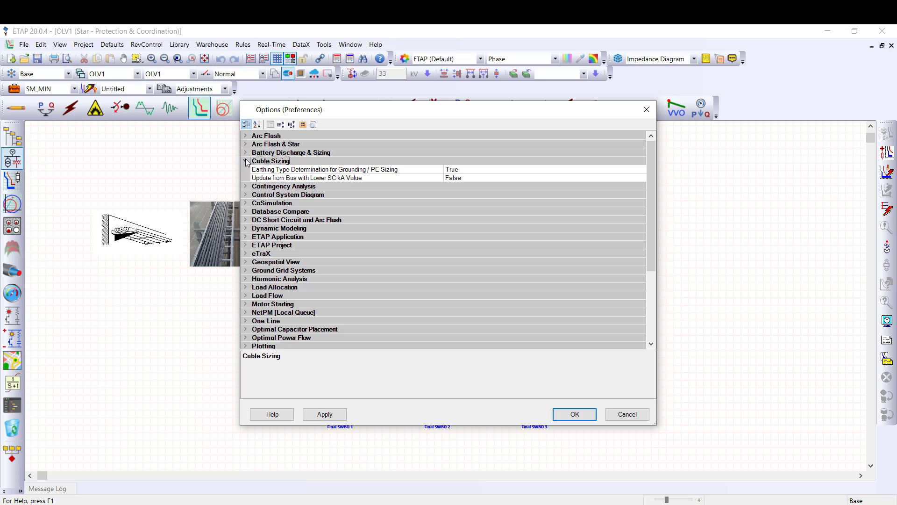
click(460, 178)
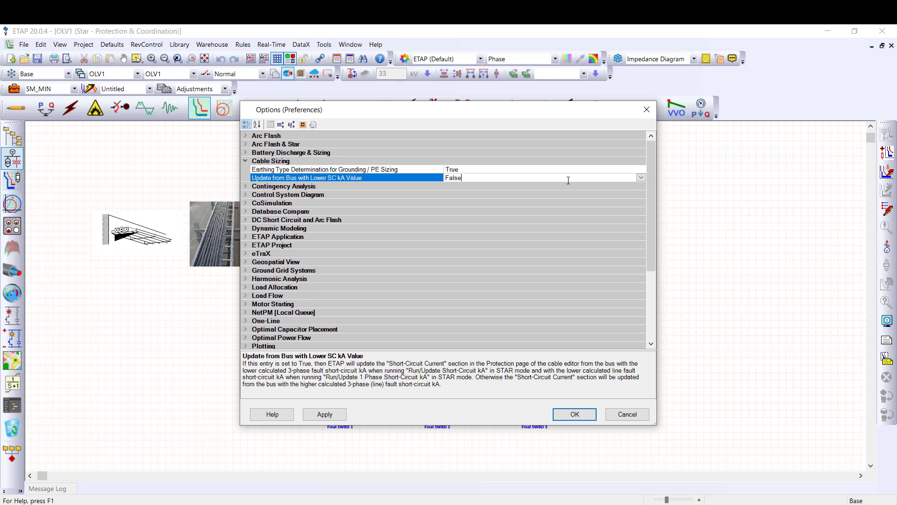
click(641, 178)
click(630, 186)
click(574, 414)
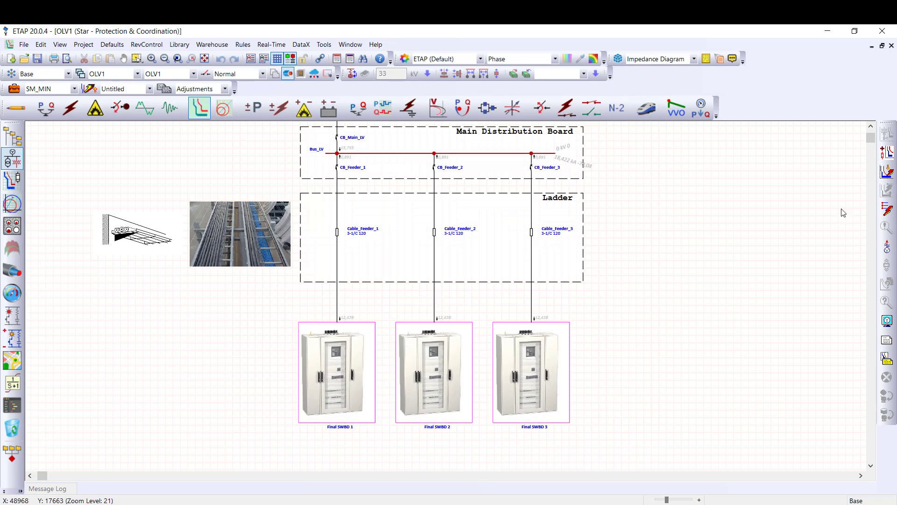
click(337, 234)
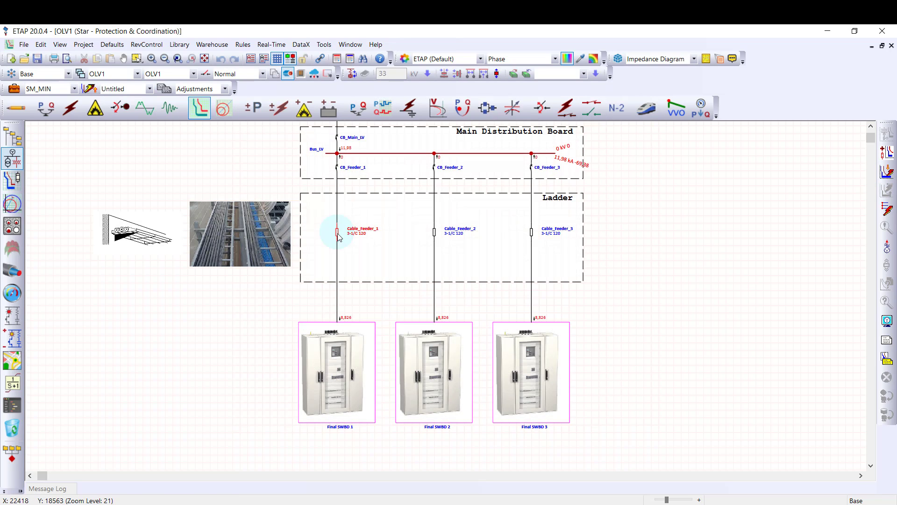
On Cable_Feeder_1's Protection tab, link overcurrent and overload protection to devices.
double_click(338, 232)
click(587, 95)
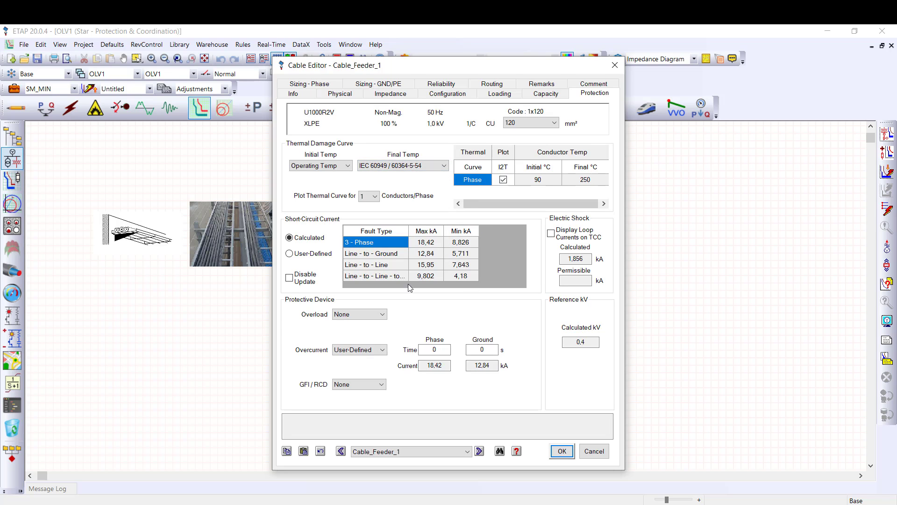
click(370, 353)
click(372, 373)
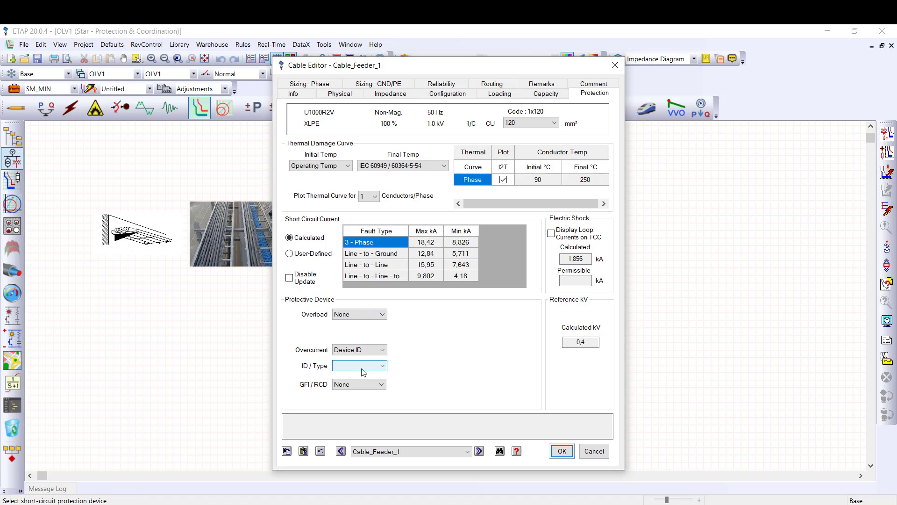
click(382, 315)
click(368, 339)
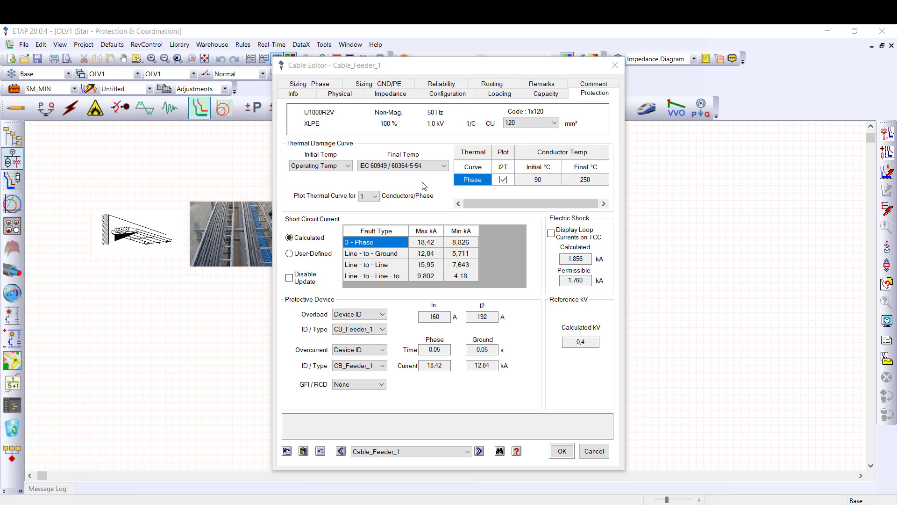
On Cable_Feeder_1's Sizing - Phase page, set the maximum voltage drop to 2 %.
click(319, 87)
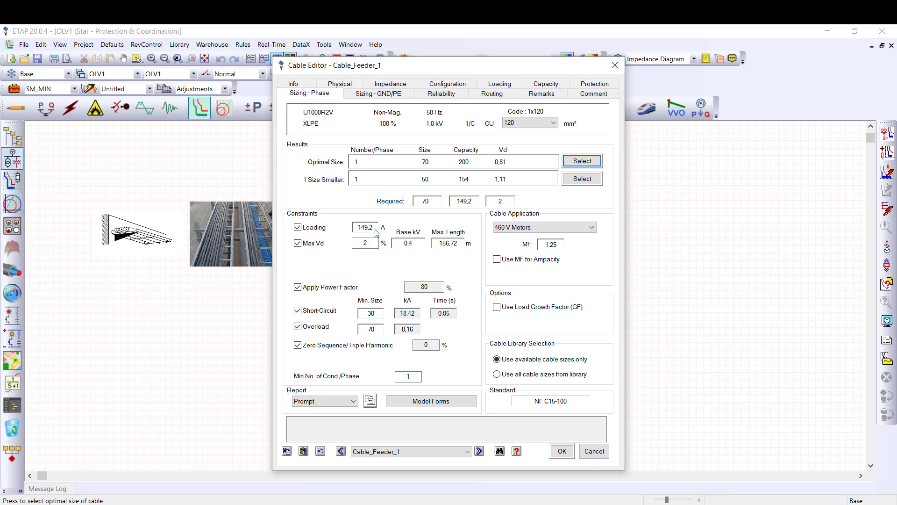
click(330, 246)
click(371, 244)
drag(372, 244, 360, 243)
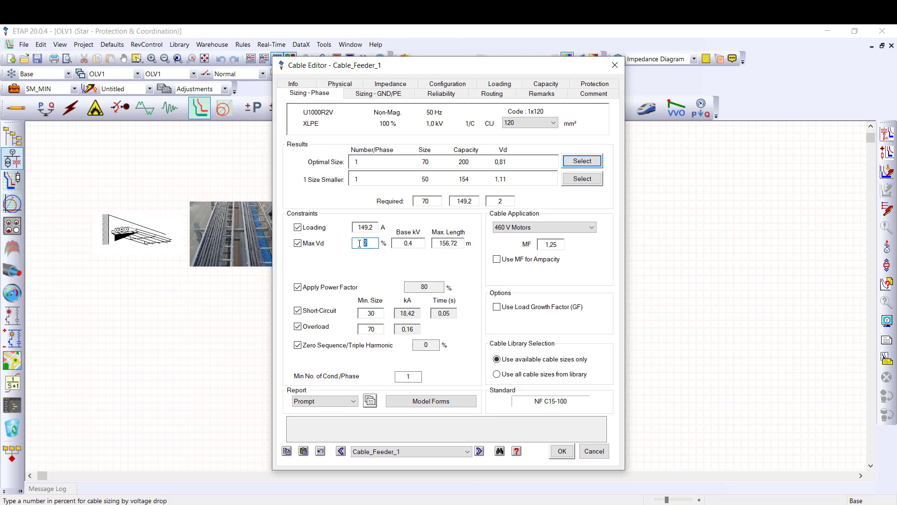
text(2)
Keep Apply Power Factor checked and adopt the optimal 70 mm² conductor size for Cable_Feeder_1.
click(298, 287)
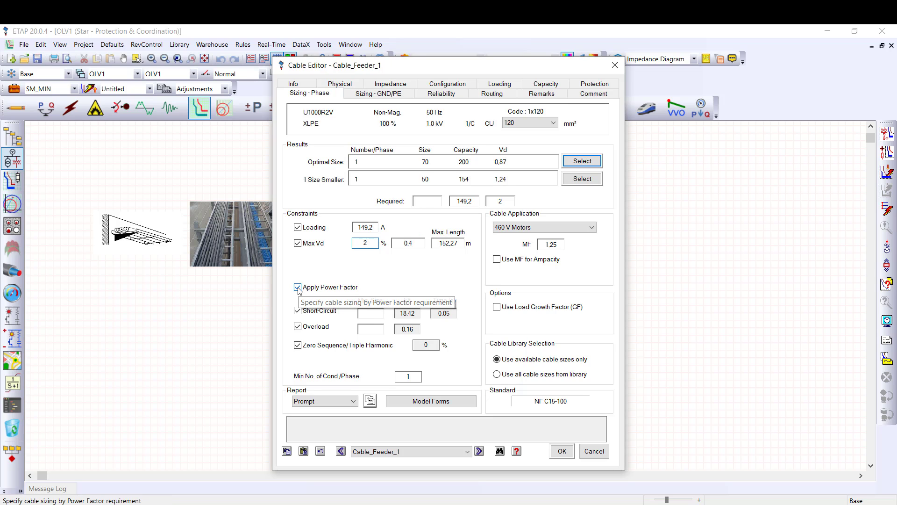
click(298, 287)
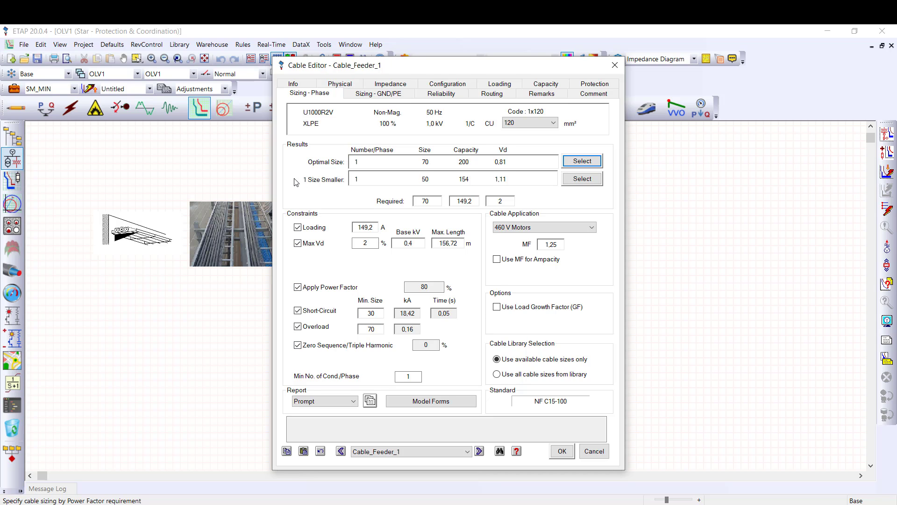
click(293, 164)
key(ctrl)
click(583, 161)
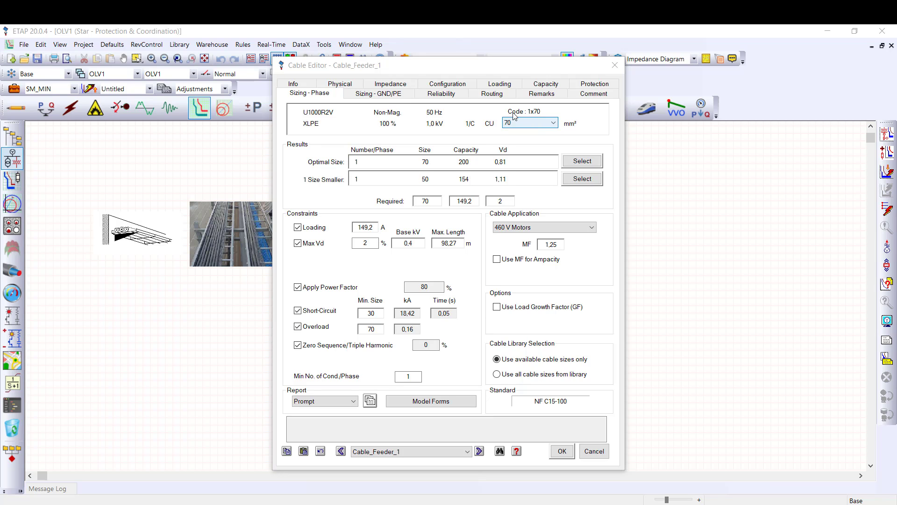
Set the auxiliary protective conductor size to 35 mm² on the Configuration tab and save the cable.
click(466, 86)
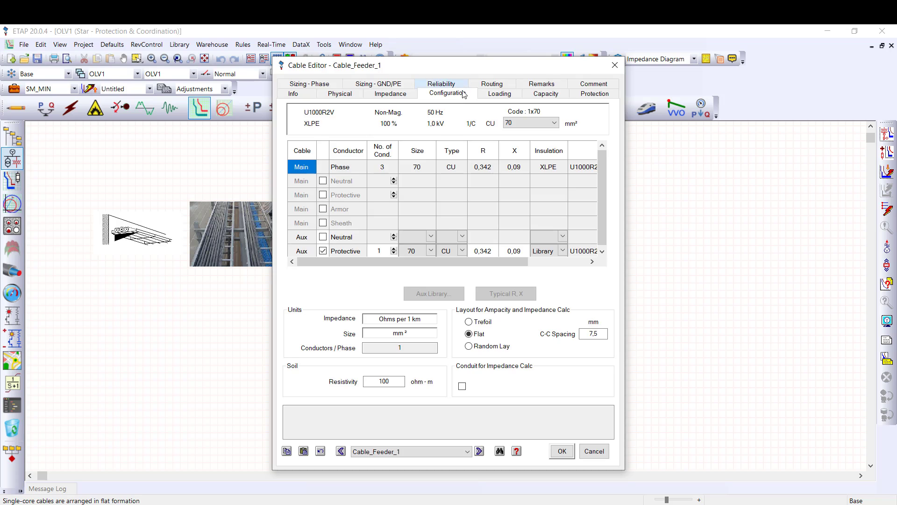
click(432, 255)
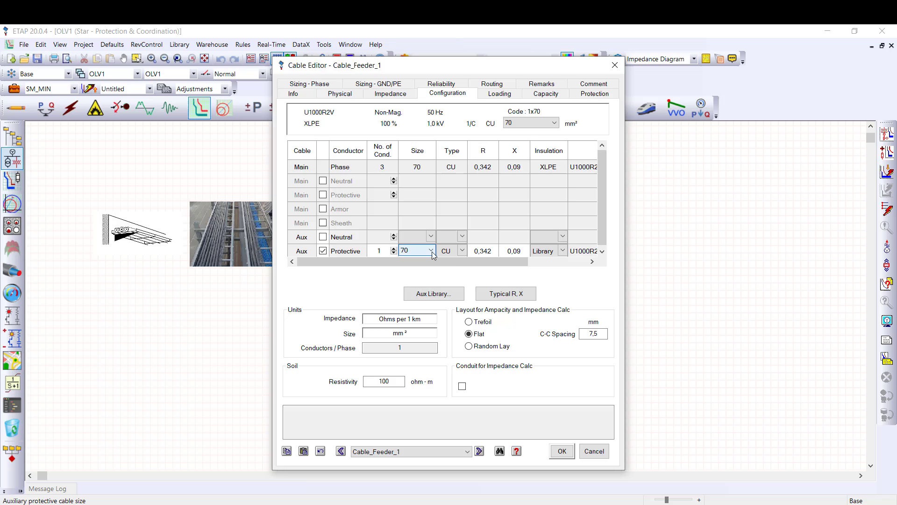
click(430, 251)
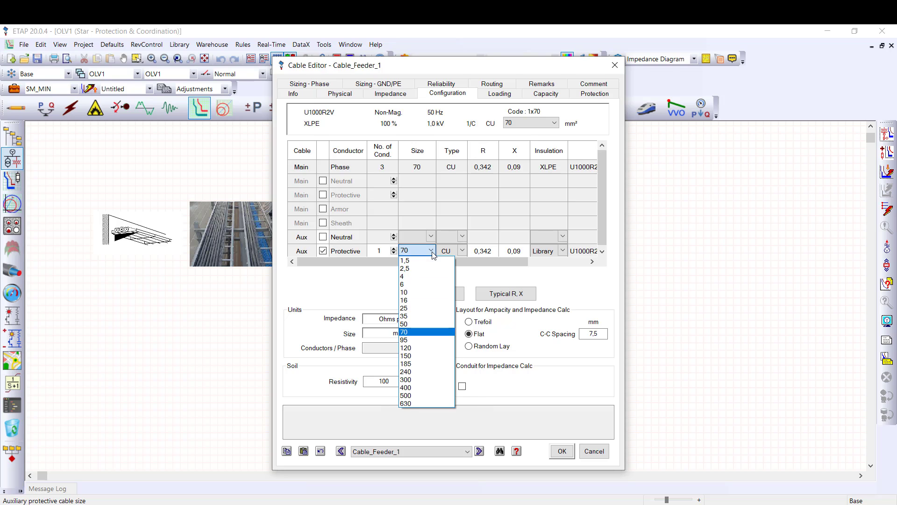
click(431, 316)
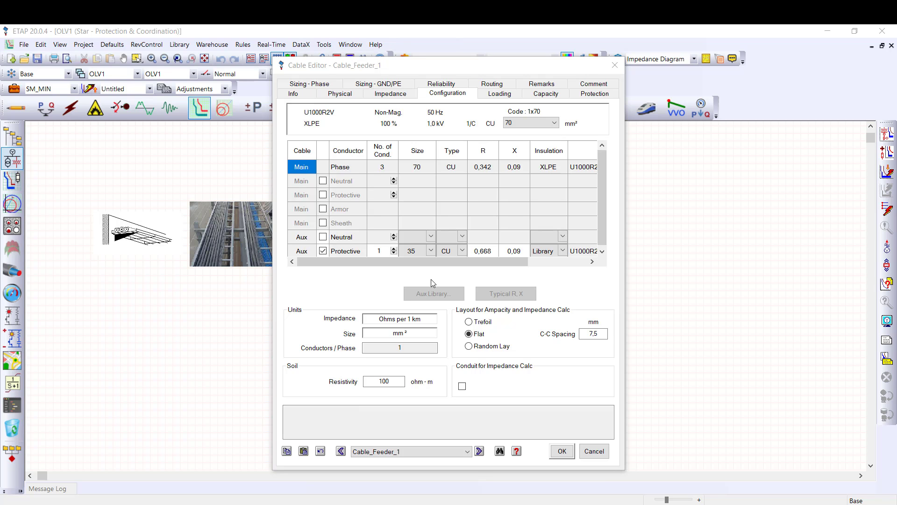
click(562, 451)
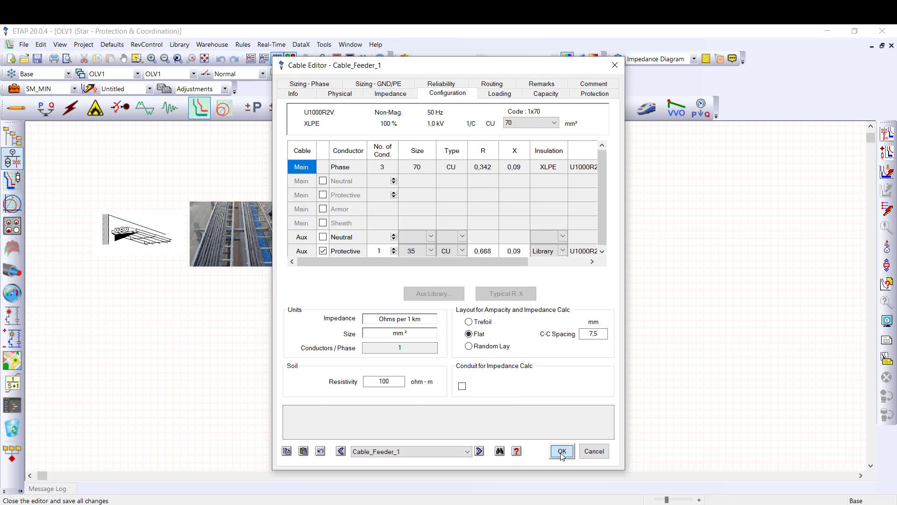
scroll(338, 243, up, 2)
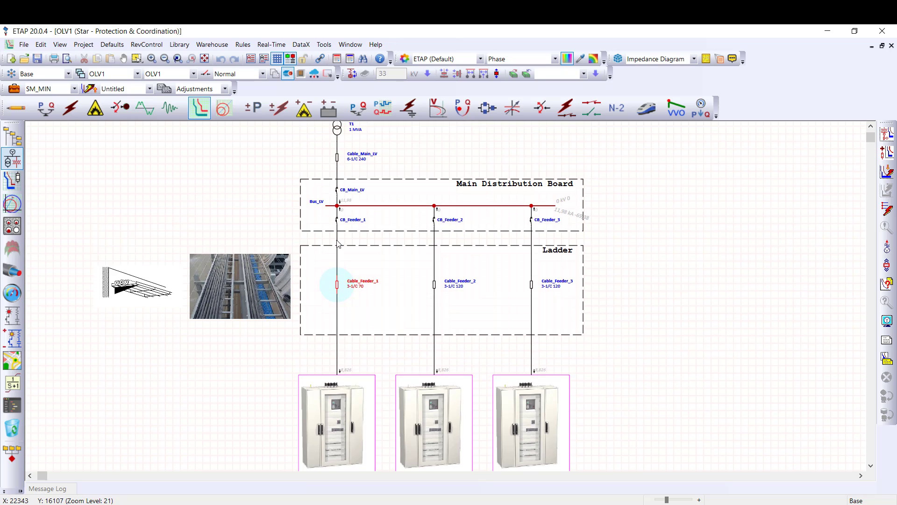
scroll(338, 243, up, 4)
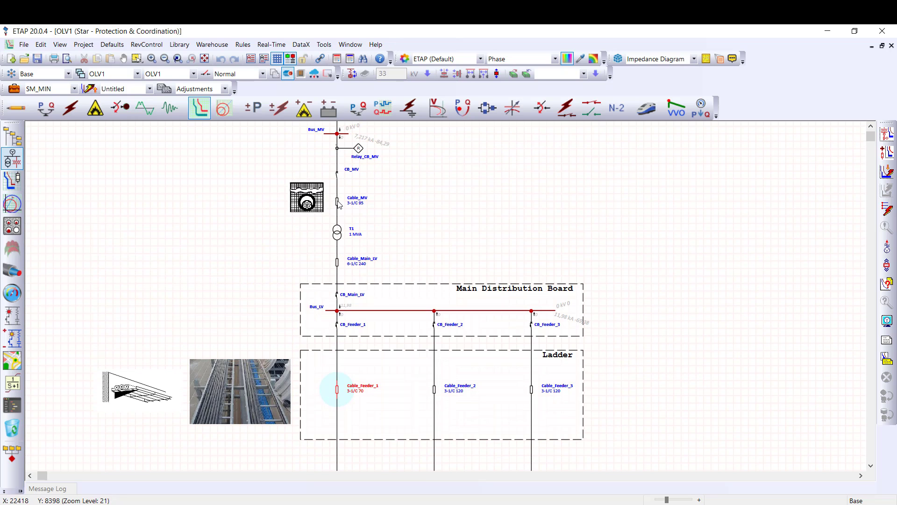
double_click(337, 202)
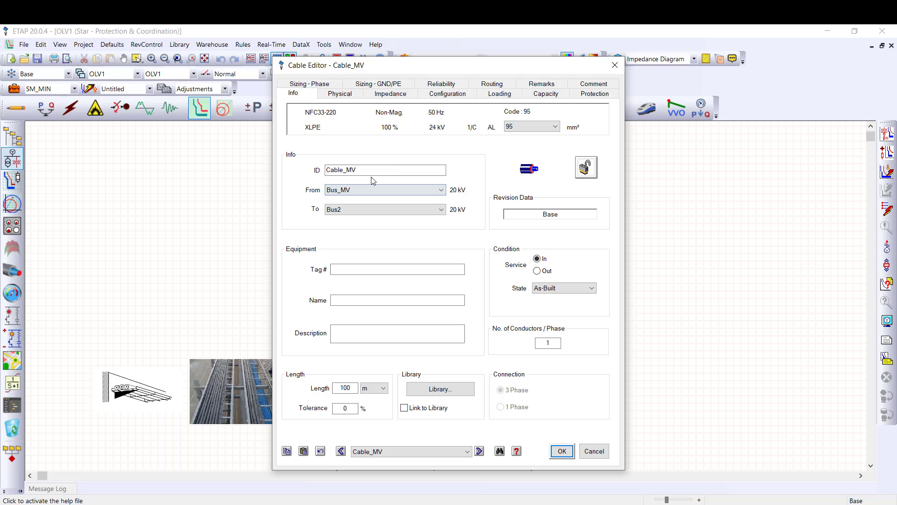
click(550, 94)
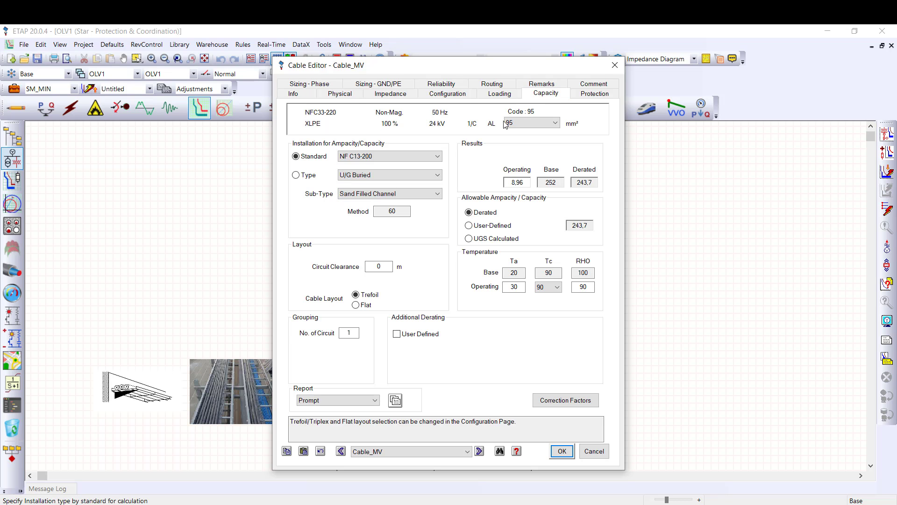
click(437, 157)
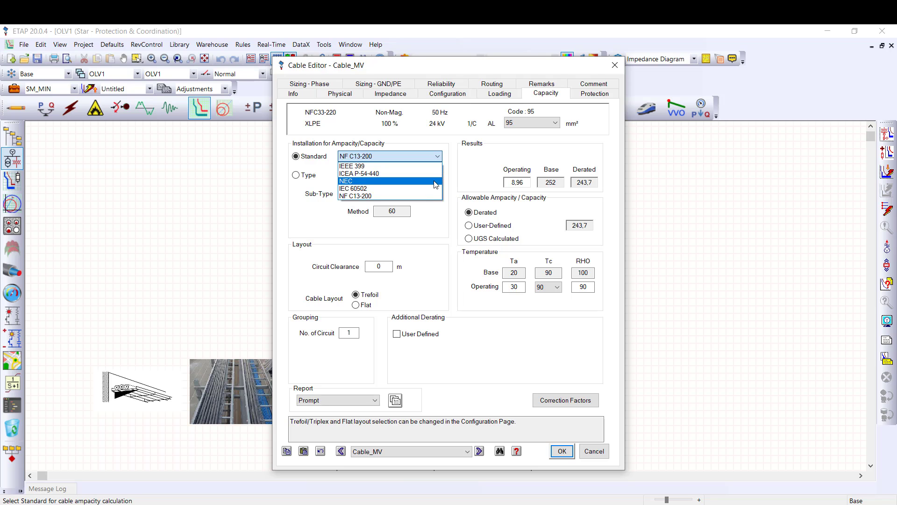
click(439, 157)
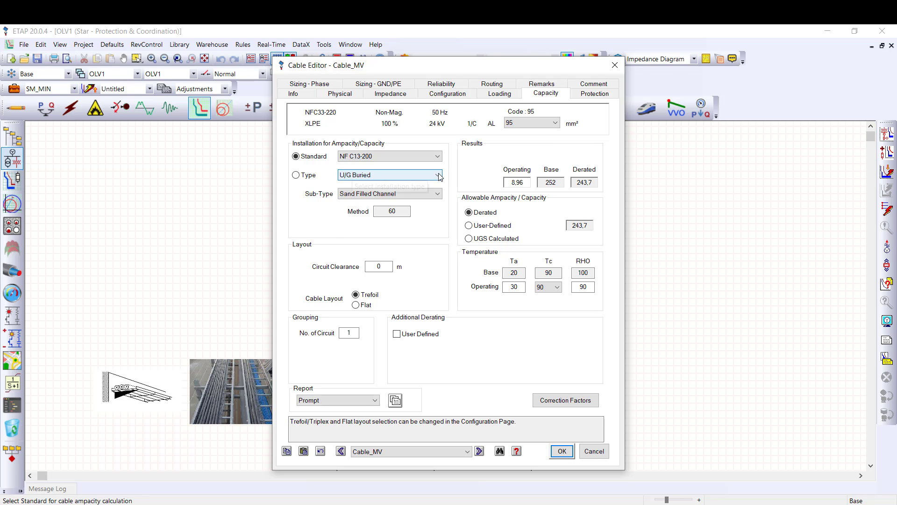
click(439, 174)
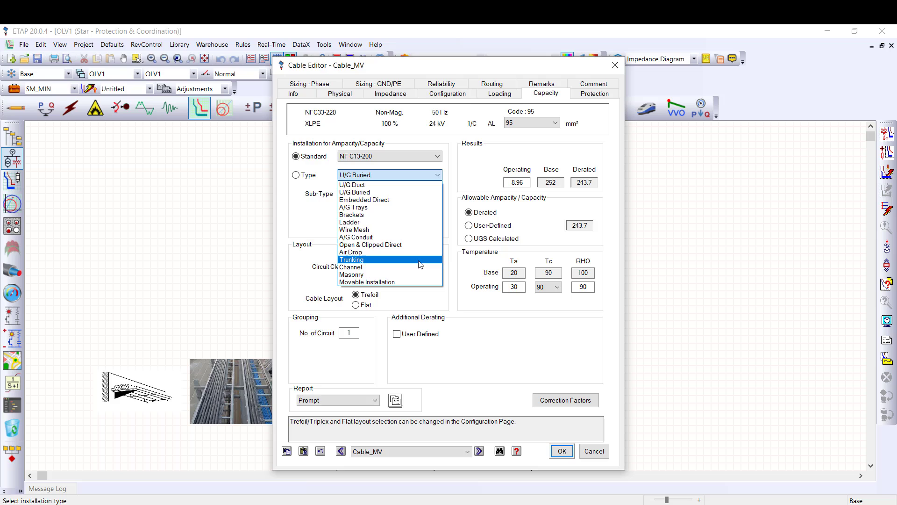
click(411, 192)
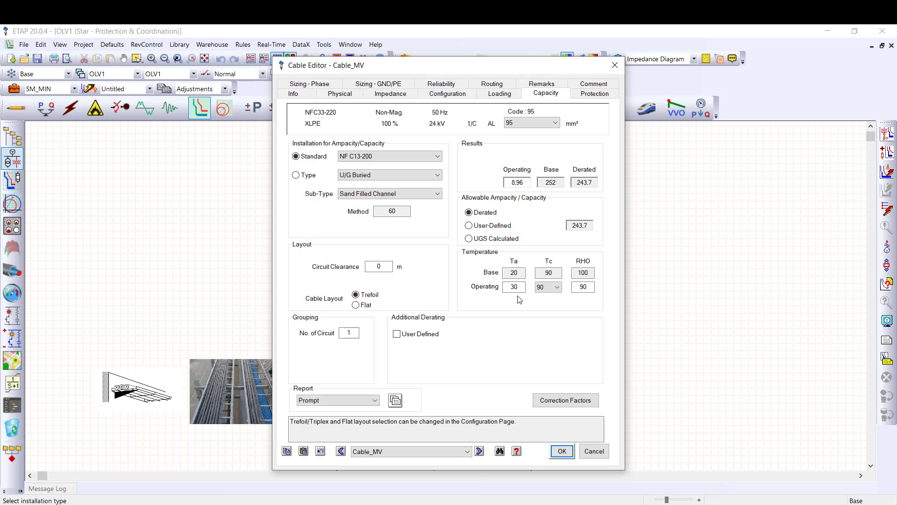
click(562, 451)
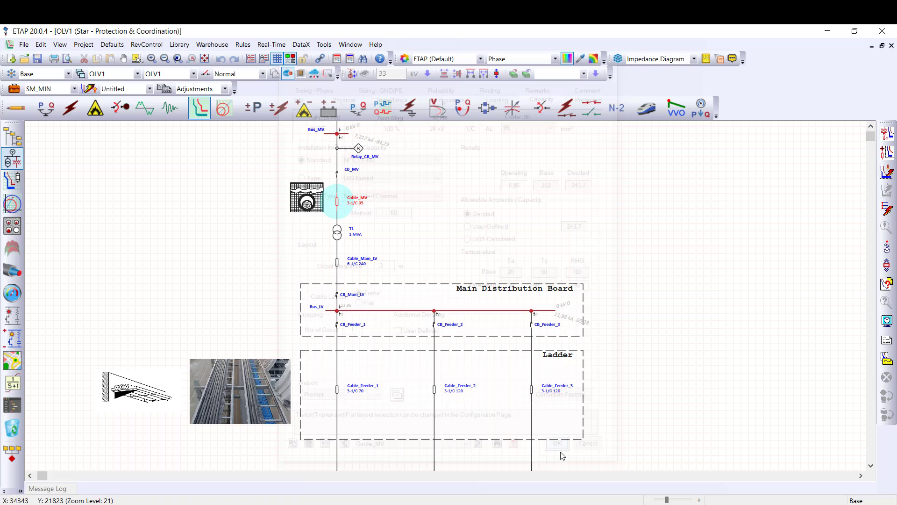
Open Cable_Feeder_1's Sizing - GND/PE thermal grid and compare required 25 mm² with existing 35 mm².
click(337, 390)
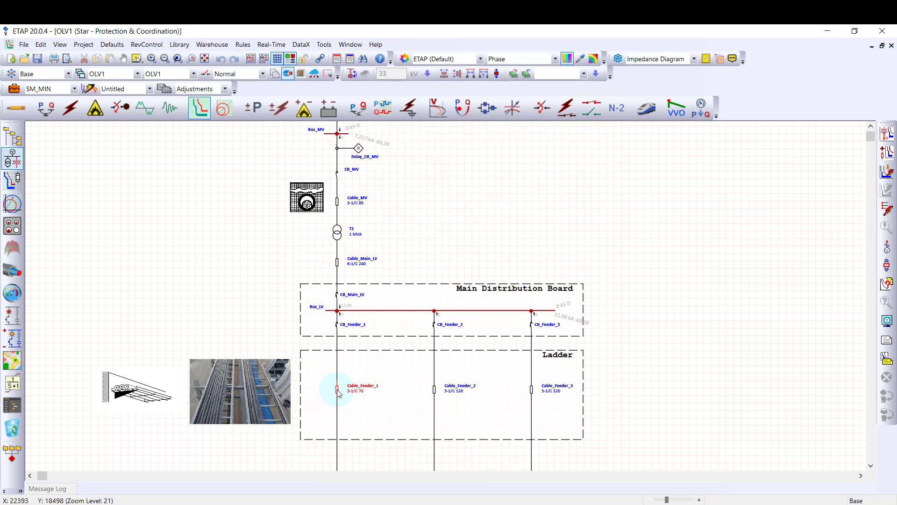
double_click(337, 390)
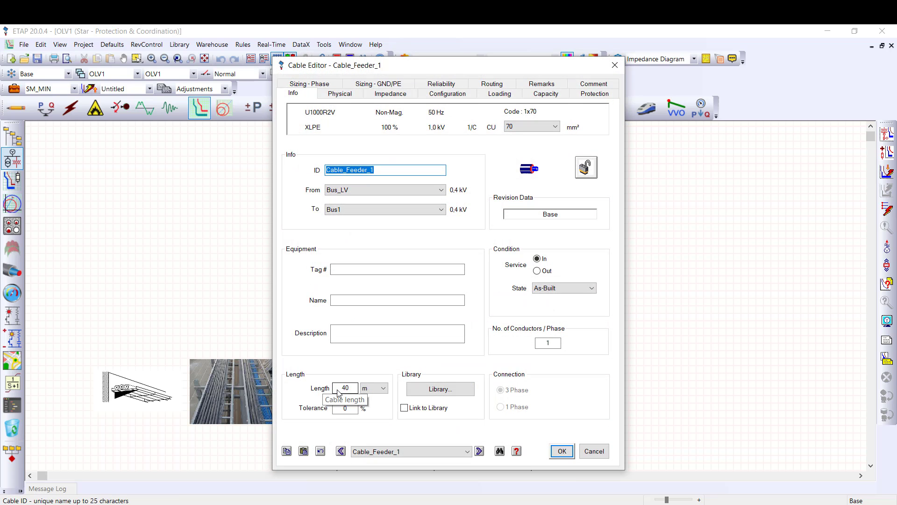
click(338, 449)
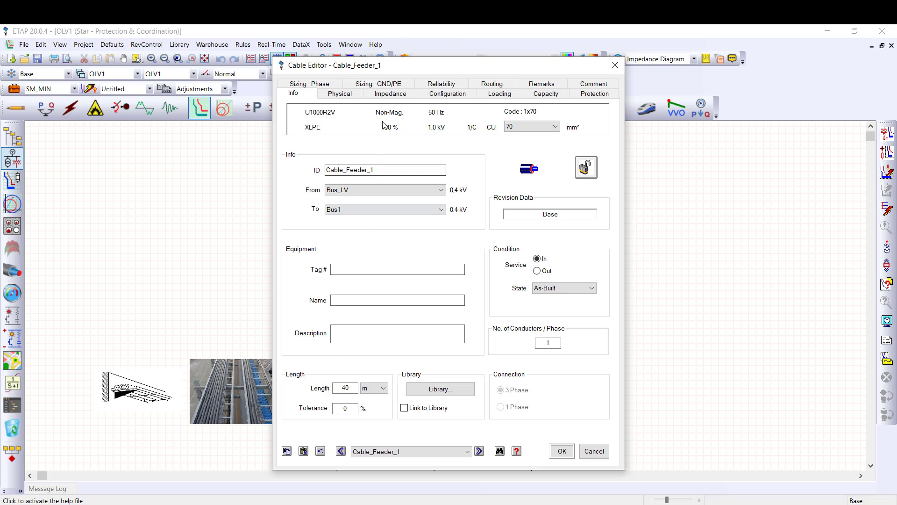
click(392, 86)
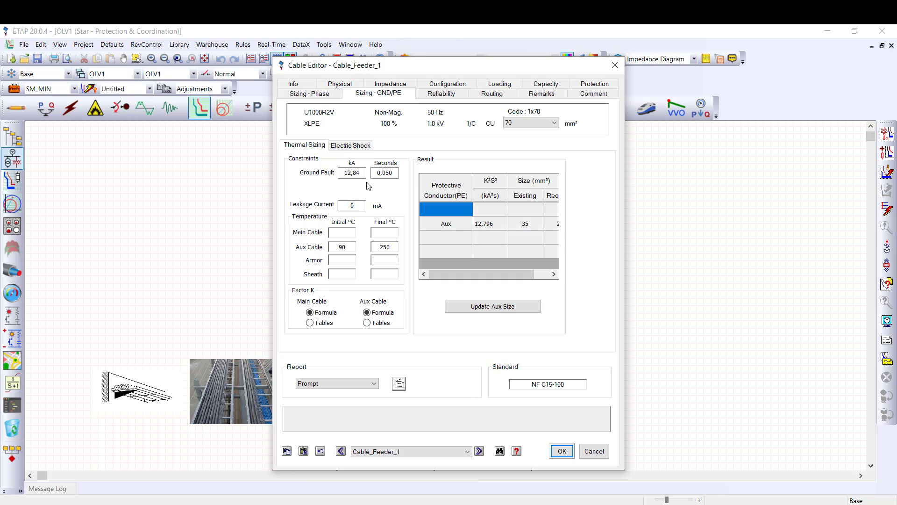
click(483, 223)
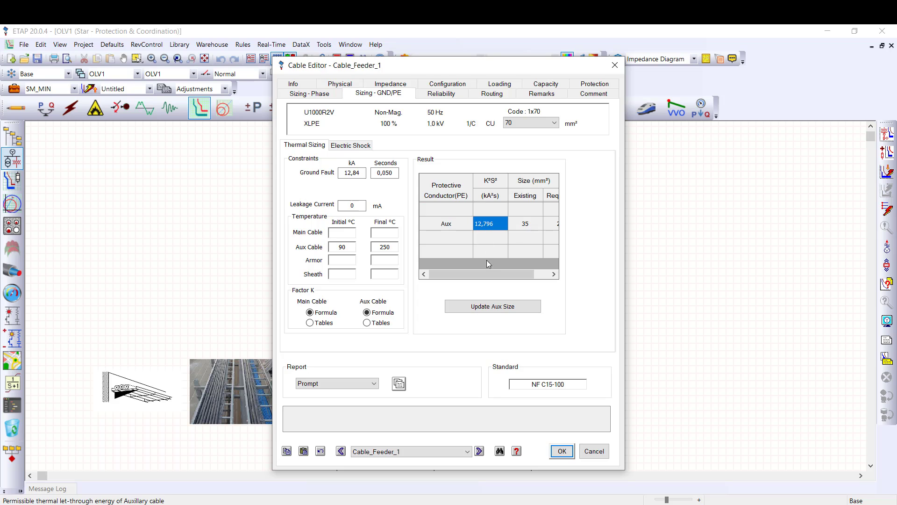
drag(486, 276, 501, 276)
click(541, 228)
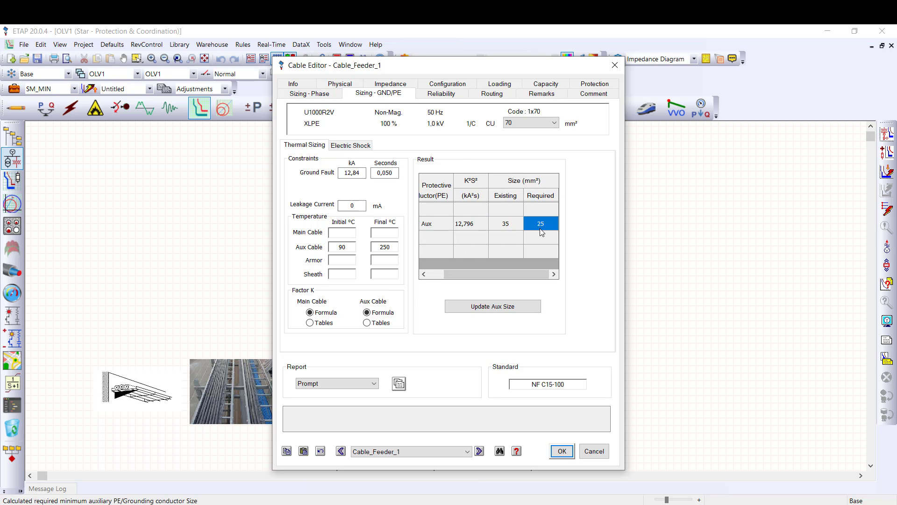
click(513, 232)
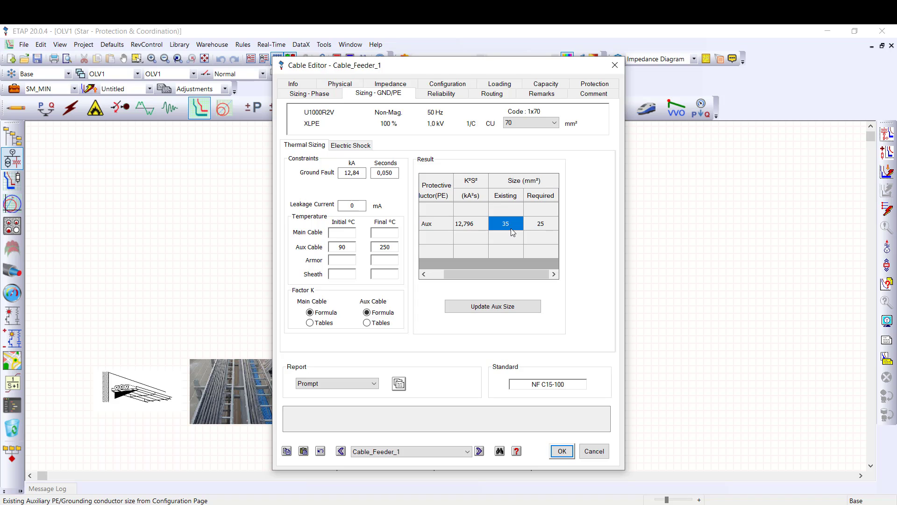
Check the electric shock results, then set Cable Sizing Earthing Type Determination to True in Options.
click(361, 145)
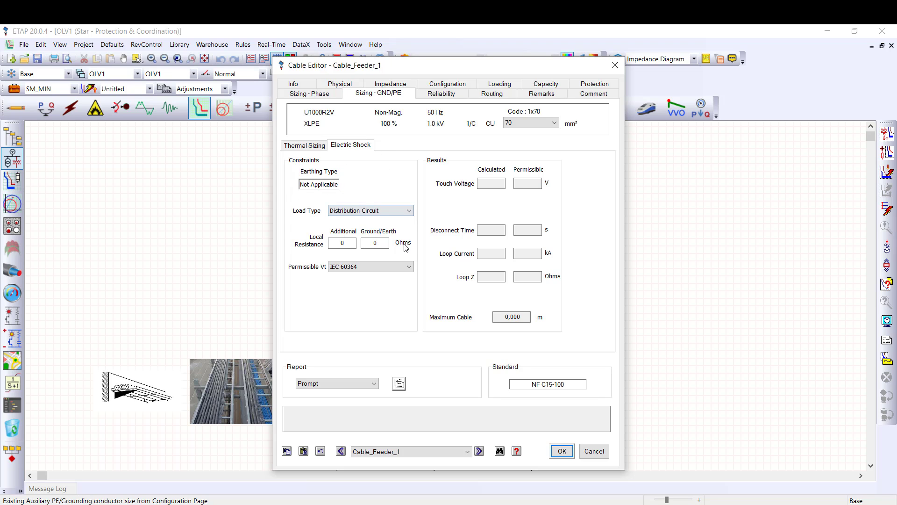
click(557, 451)
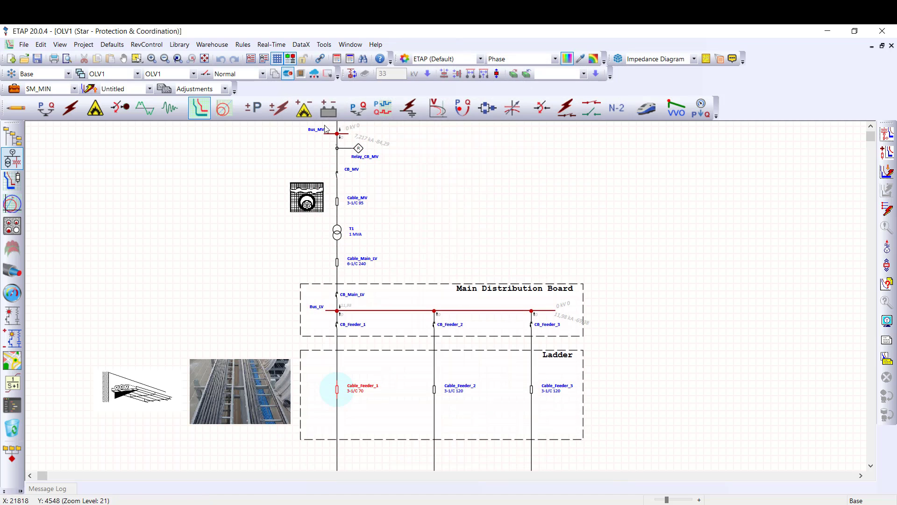
click(324, 44)
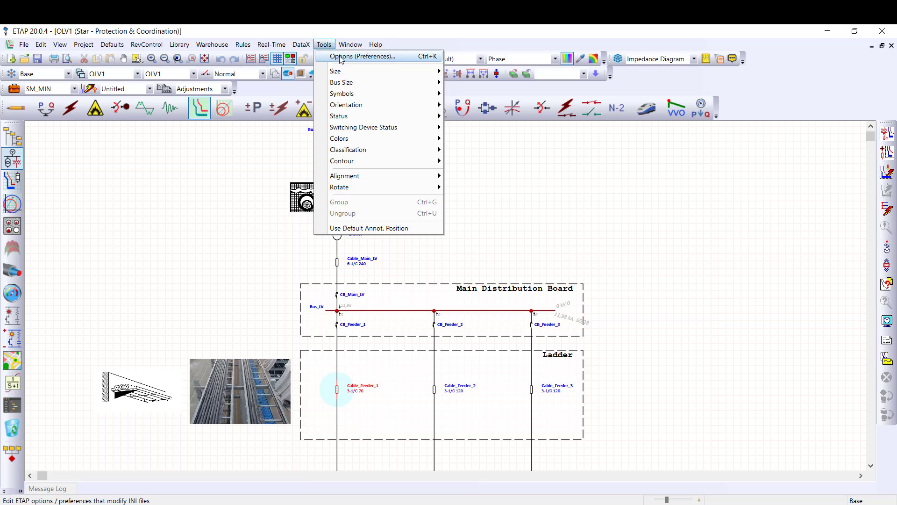
click(341, 56)
click(248, 160)
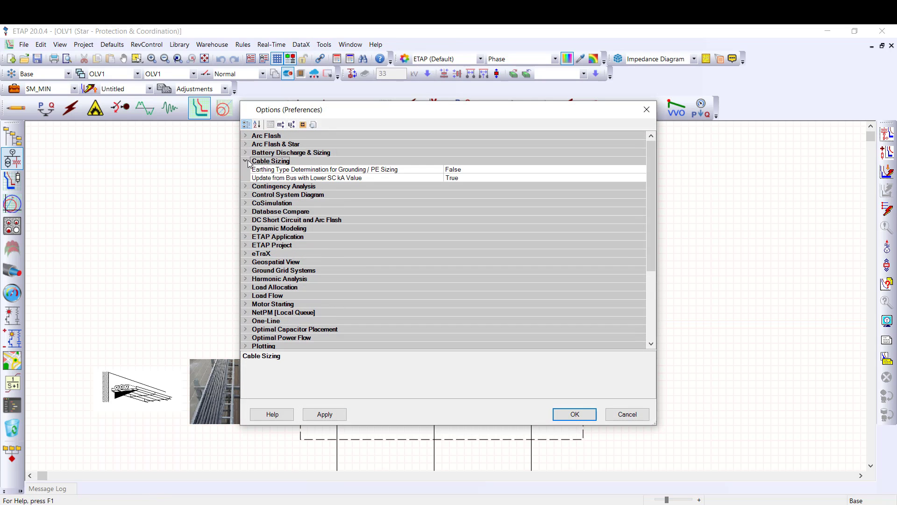
click(272, 170)
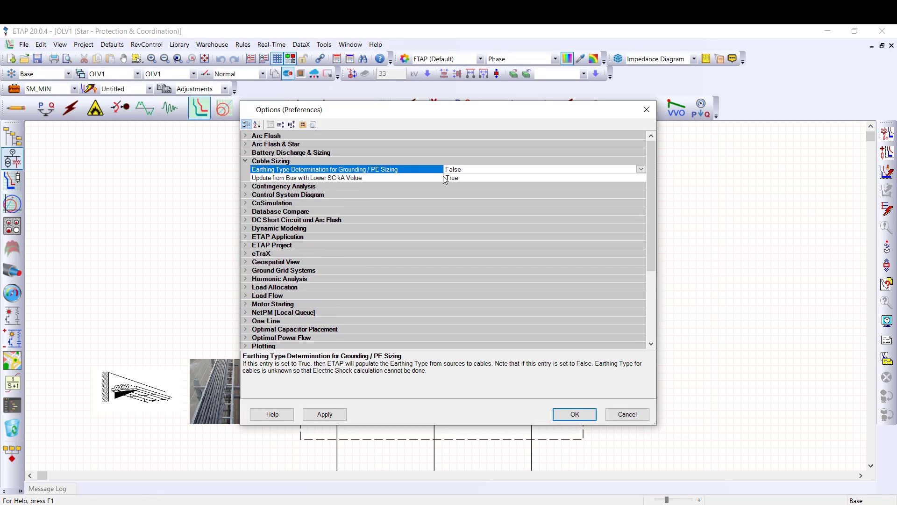
click(641, 169)
click(612, 178)
click(586, 413)
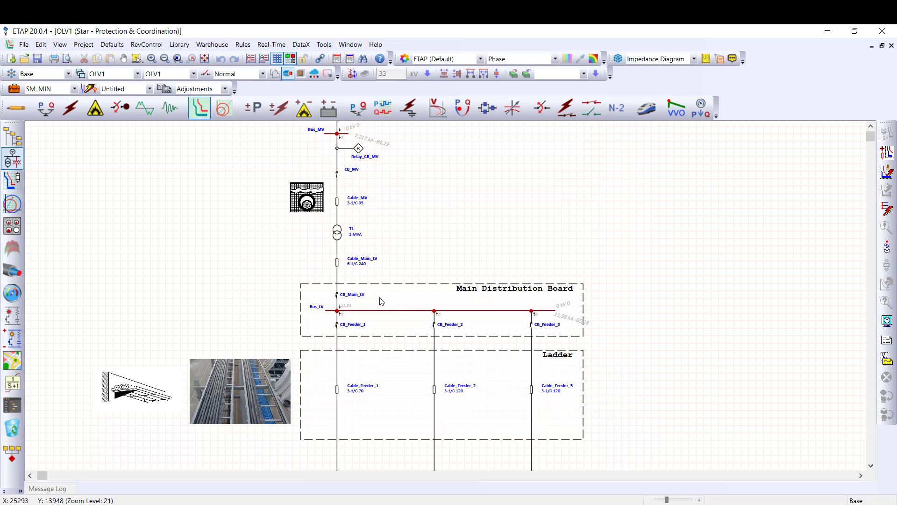
Confirm transformer T1's Grounding tab shows earthing type TN-S.
double_click(337, 232)
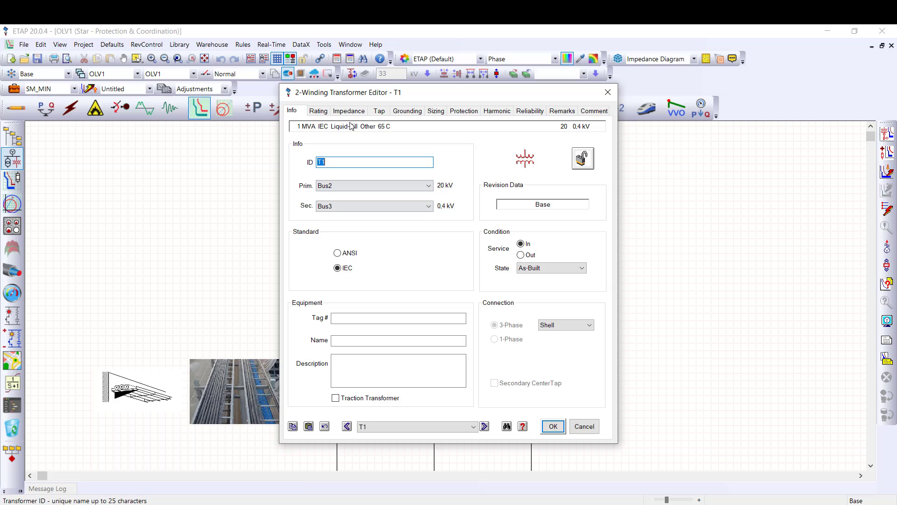
click(407, 110)
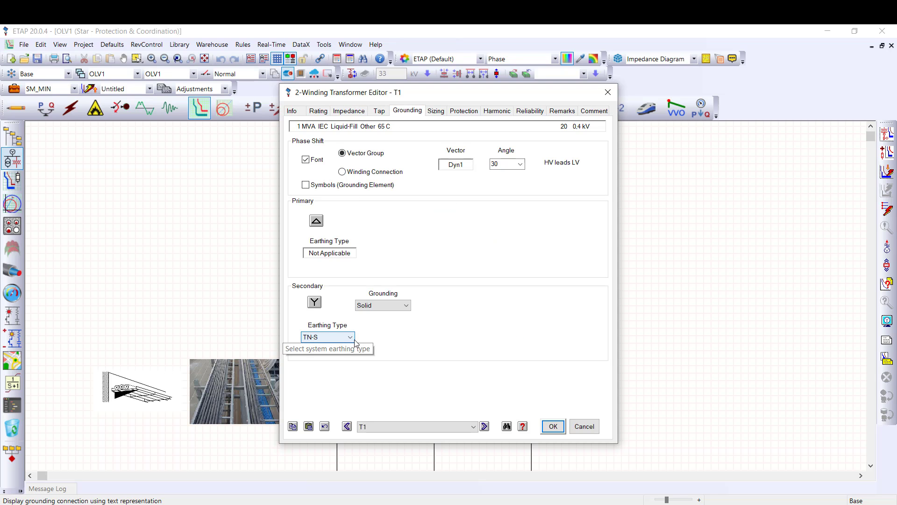
click(550, 425)
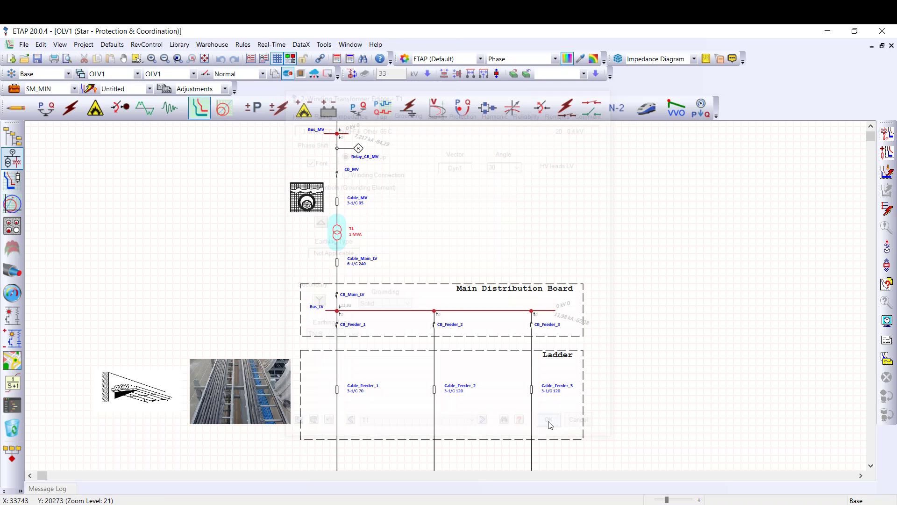
Review Cable_Feeder_1's GND/PE Electric Shock results: 5,881 s disconnect time versus 5,000 s permissible.
double_click(343, 390)
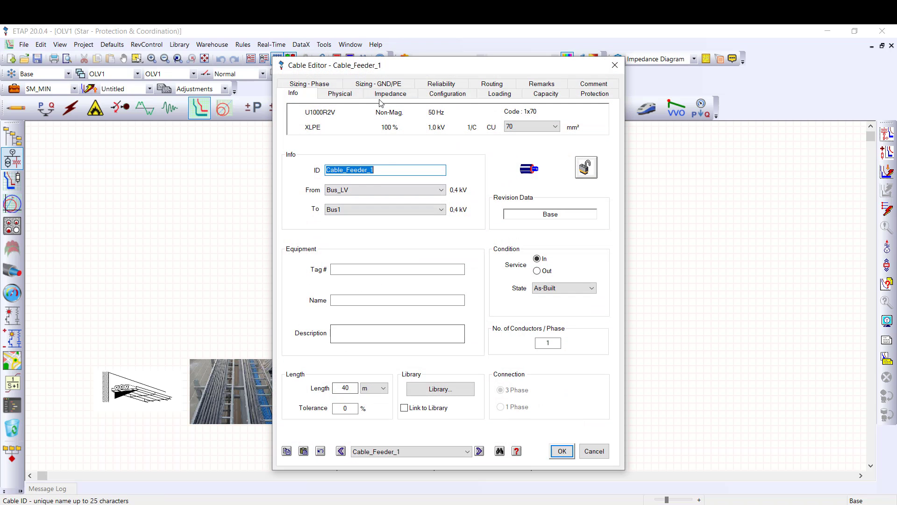
click(379, 84)
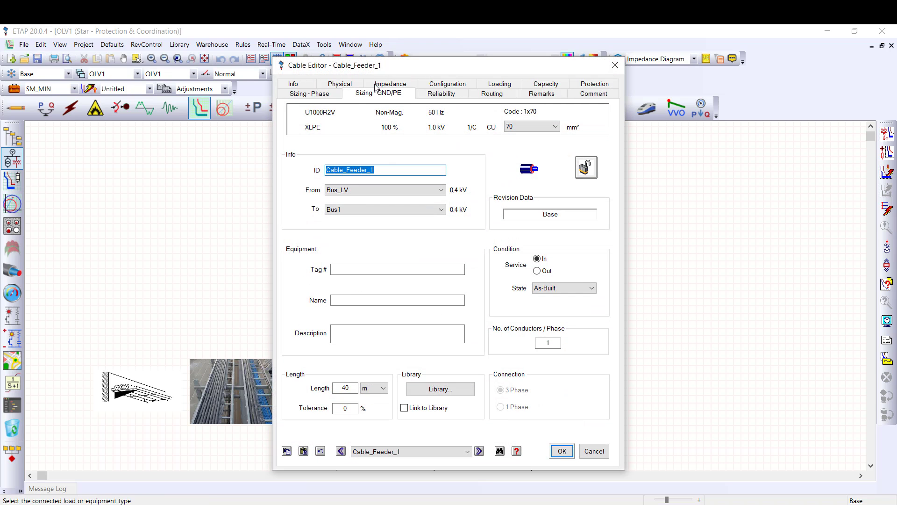
click(346, 146)
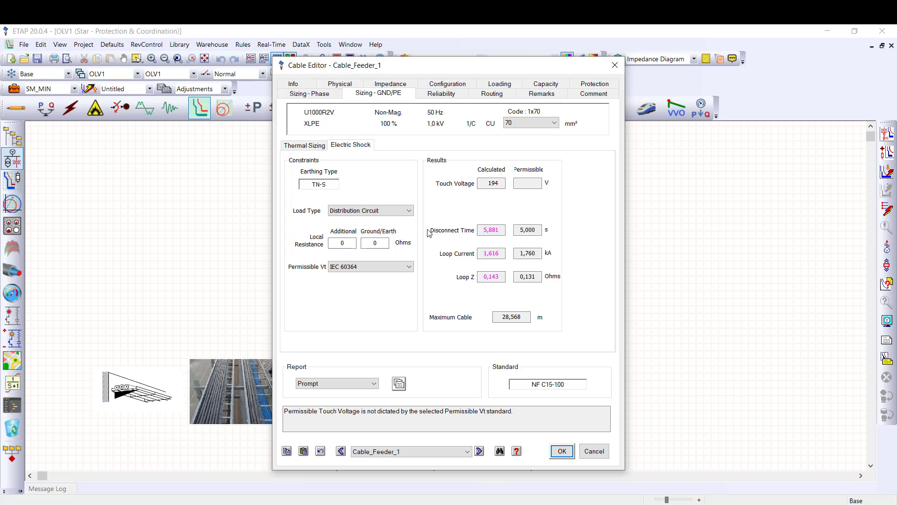
click(451, 191)
Set the auxiliary protective conductor to 70 mm², verify the electric shock check passes, then cancel.
click(447, 84)
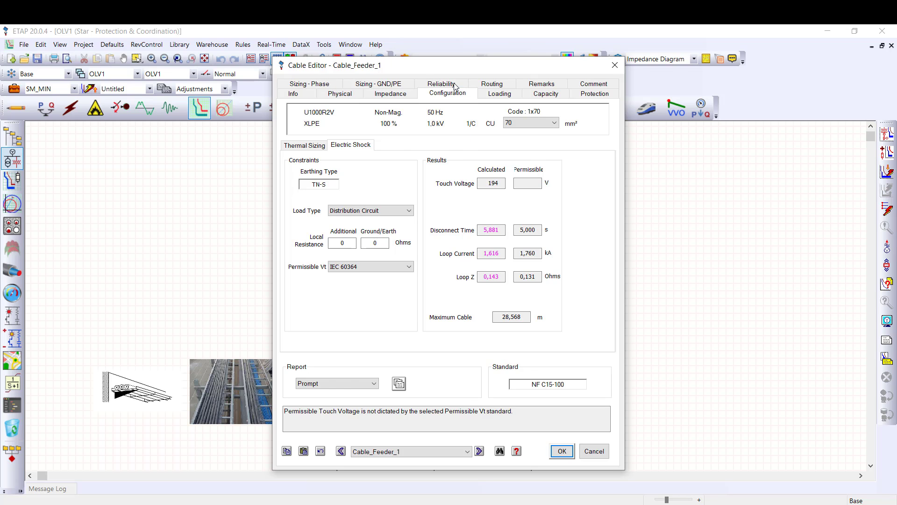
click(433, 252)
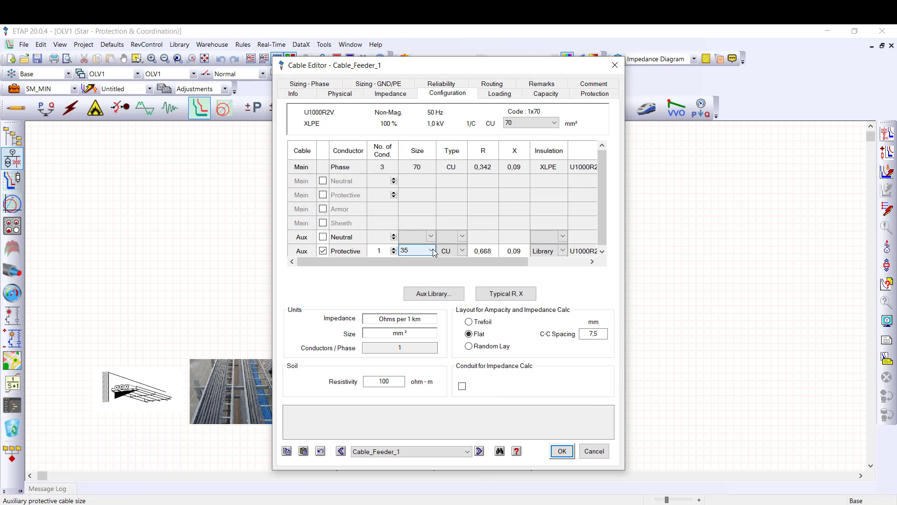
click(431, 251)
click(426, 333)
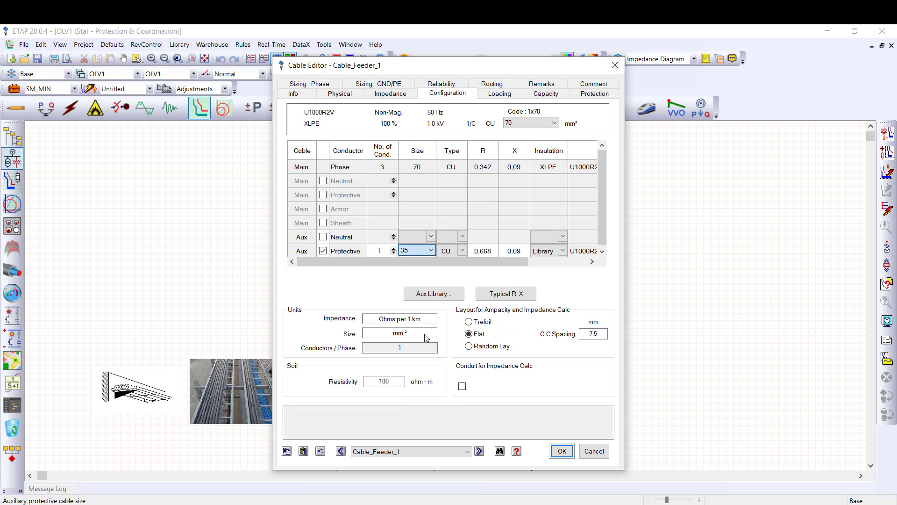
click(379, 84)
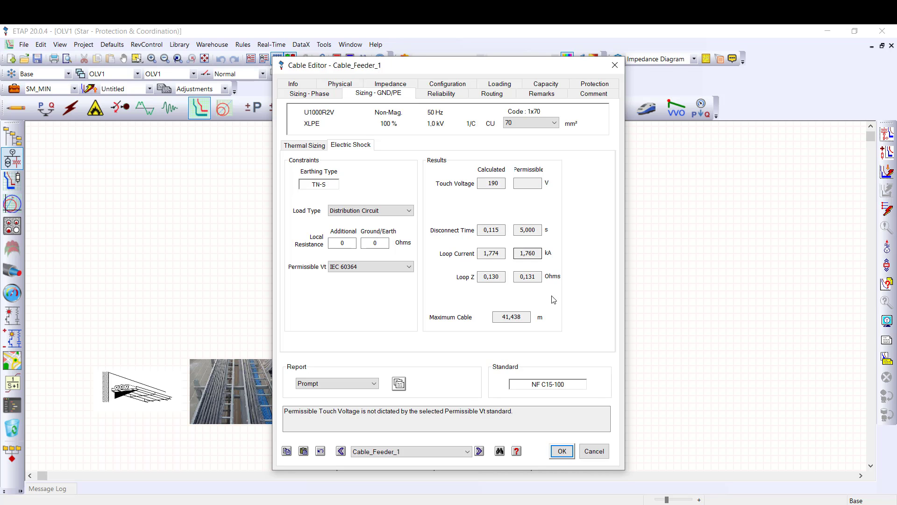
click(594, 451)
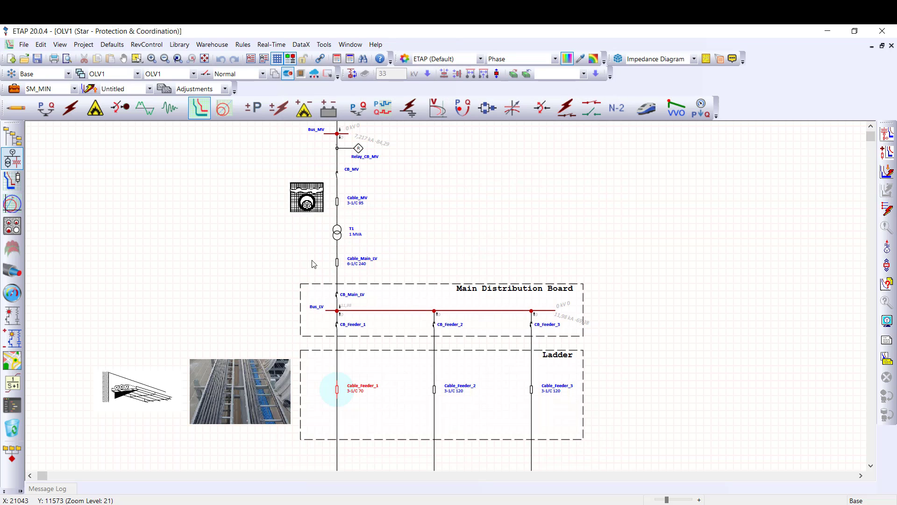
In the Star view, shift CB_Feeder_1's trip curve left to lower currents.
click(15, 180)
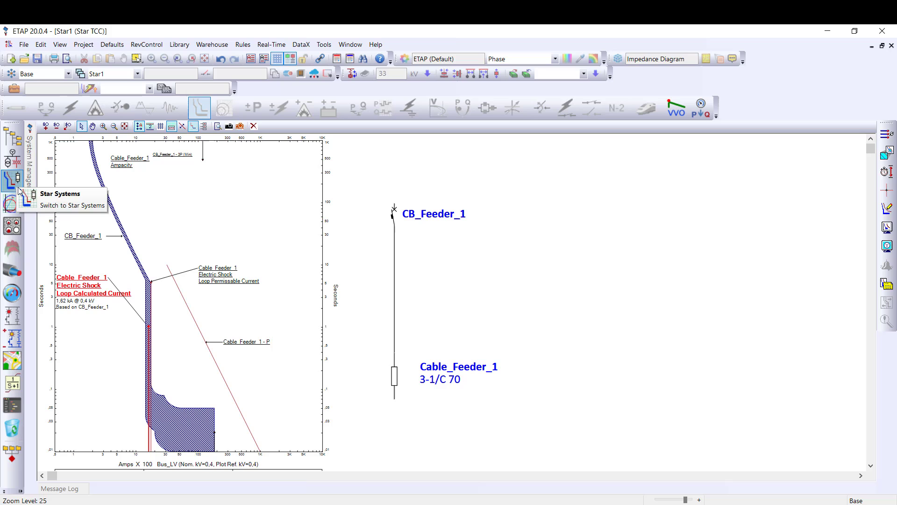
drag(77, 296, 73, 345)
click(94, 375)
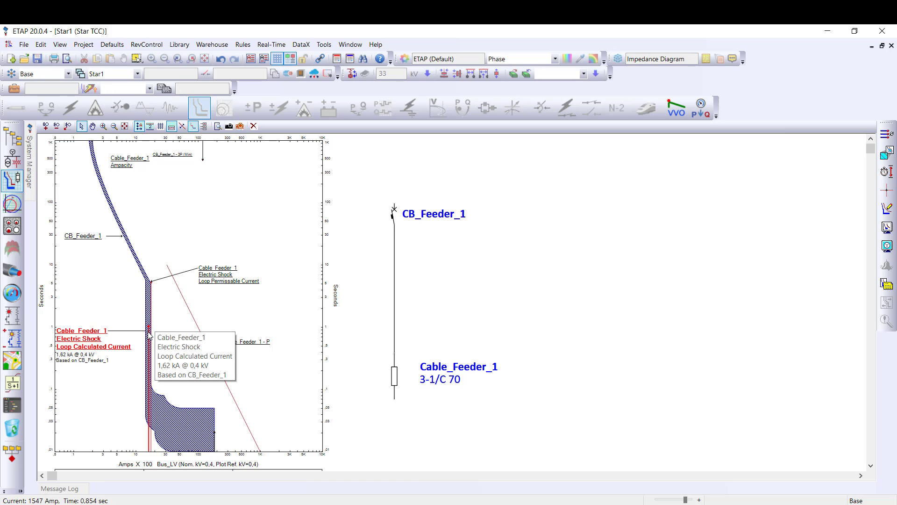
click(152, 308)
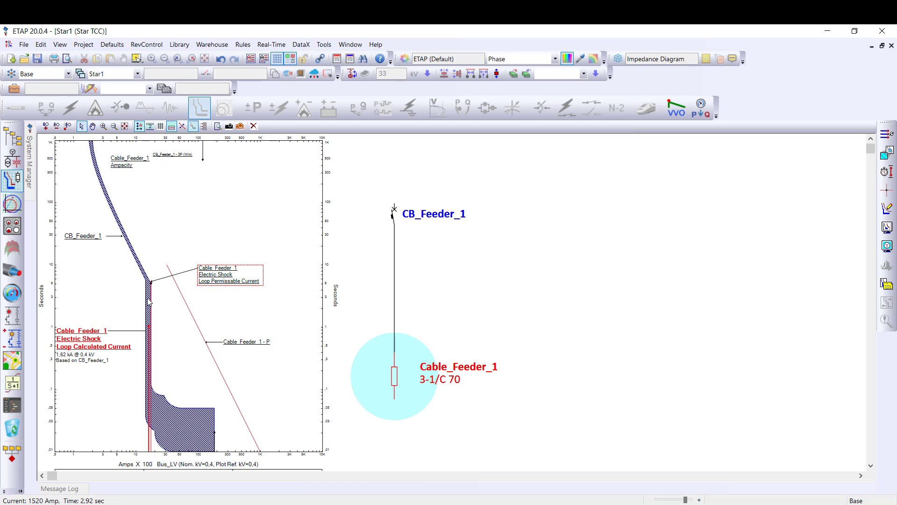
click(148, 301)
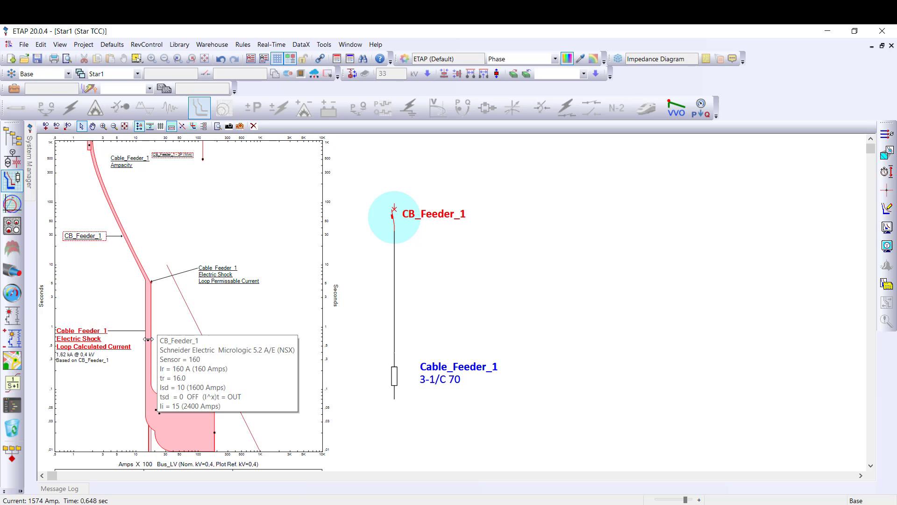
drag(149, 339, 141, 344)
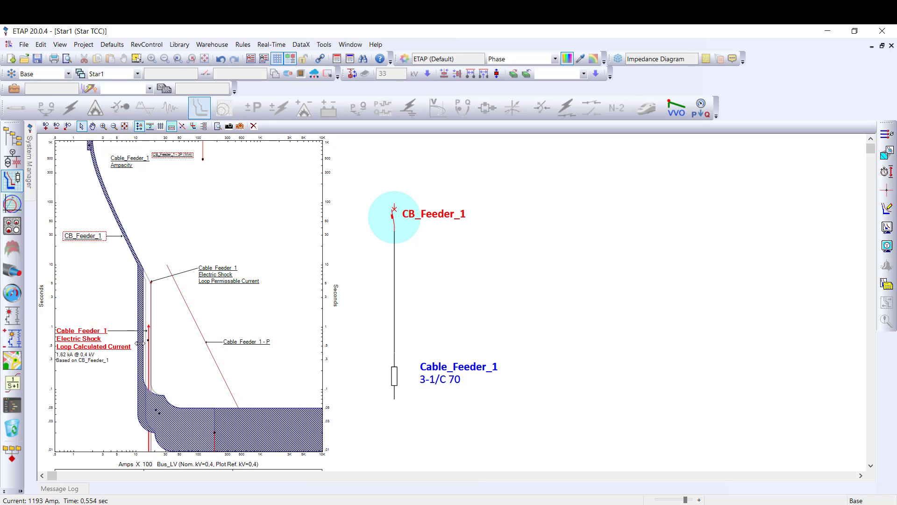
click(175, 360)
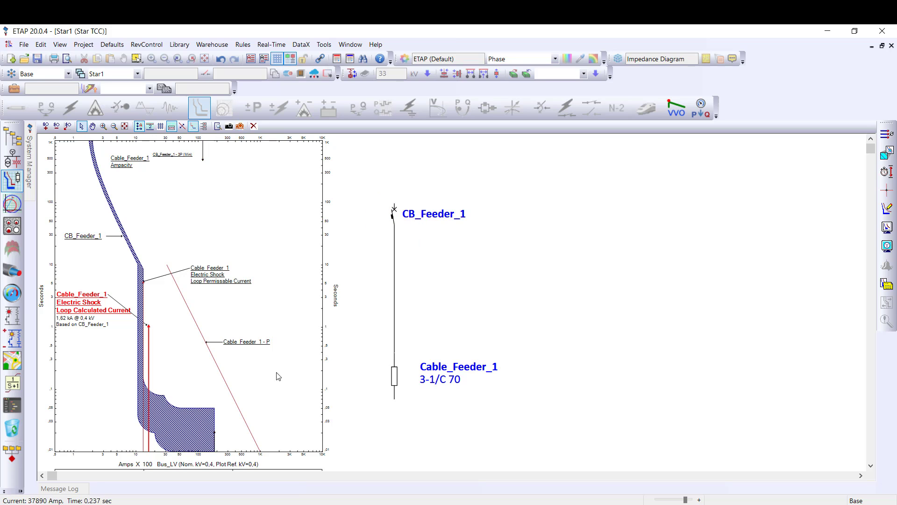
Check Cable_Feeder_1's GND/PE electric shock result: 0,098 s disconnect time against 5,000 s.
click(396, 375)
double_click(395, 379)
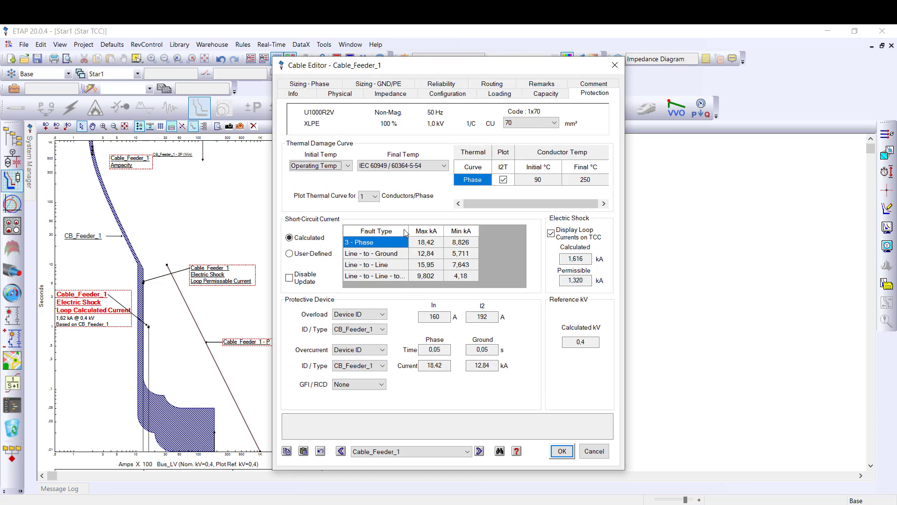
click(381, 87)
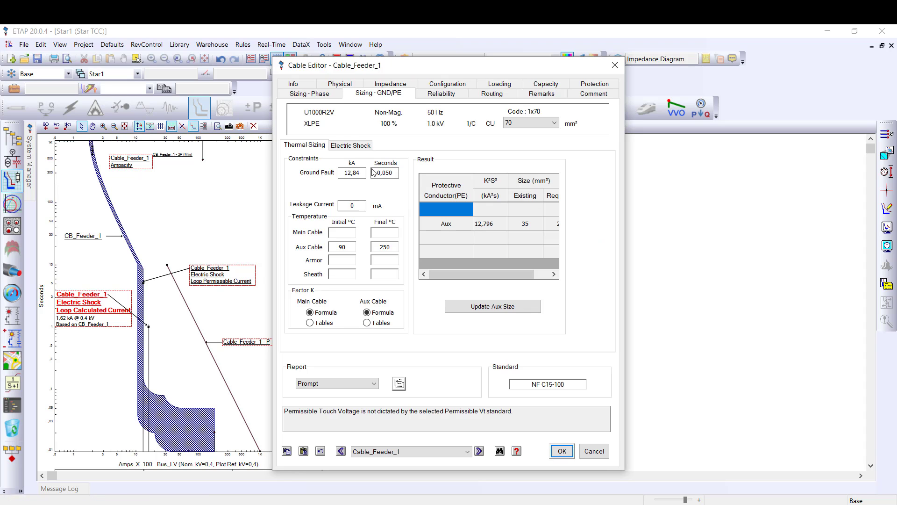
click(369, 146)
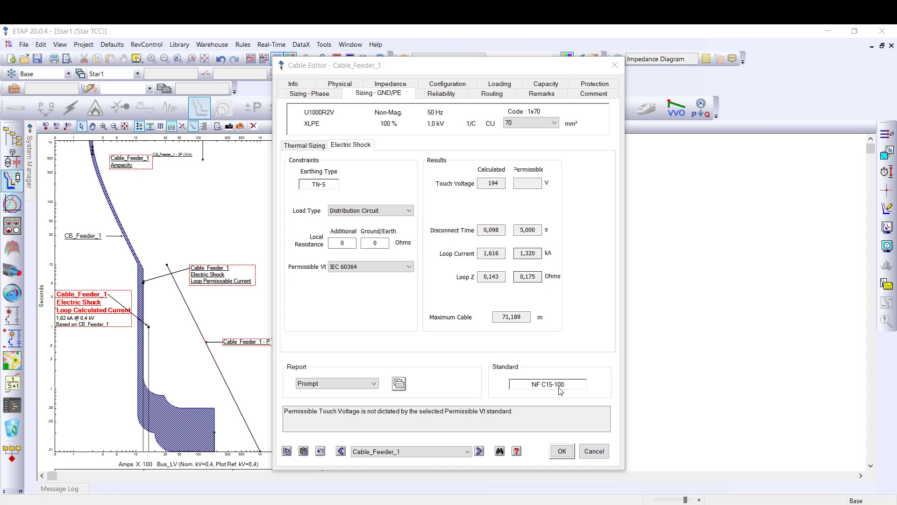
Close the cable editor and open Cable Manager from the OLV1 one-line diagram.
click(561, 451)
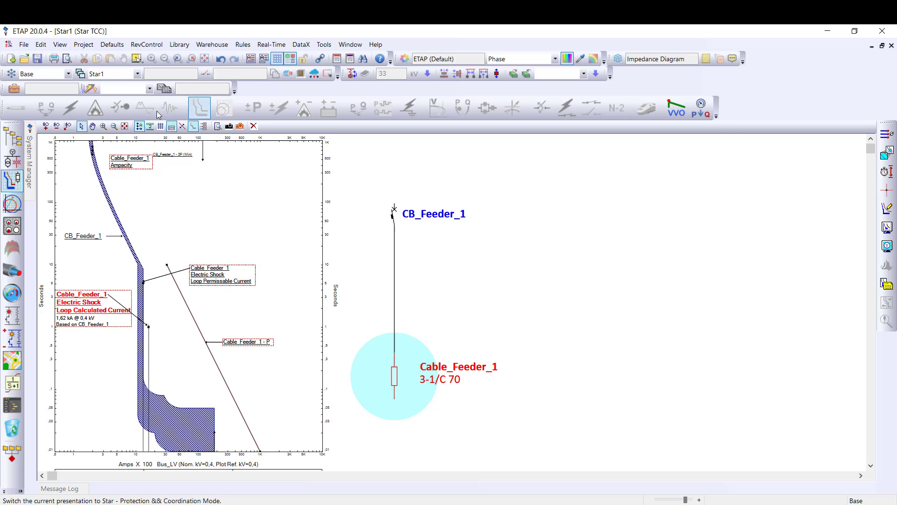
click(12, 159)
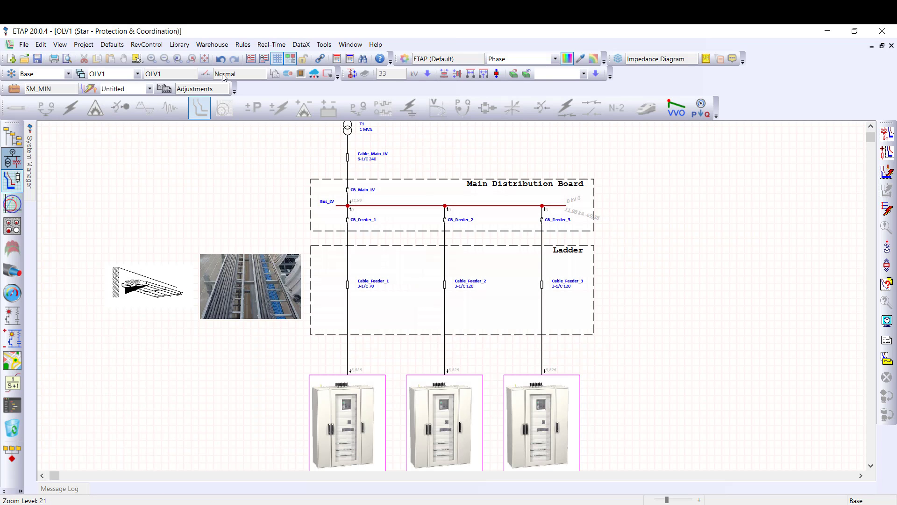
click(289, 75)
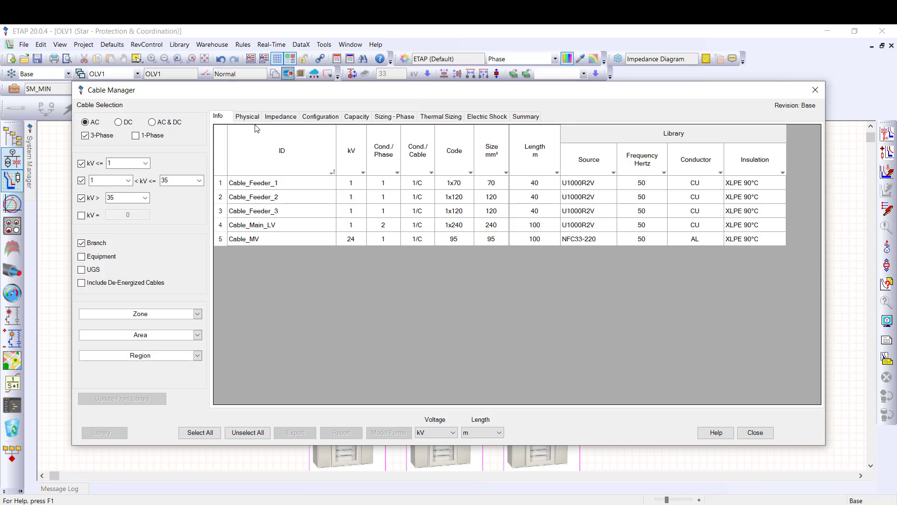
Review the five cables' Physical, Impedance and Capacity data, then export the table.
click(247, 116)
click(279, 117)
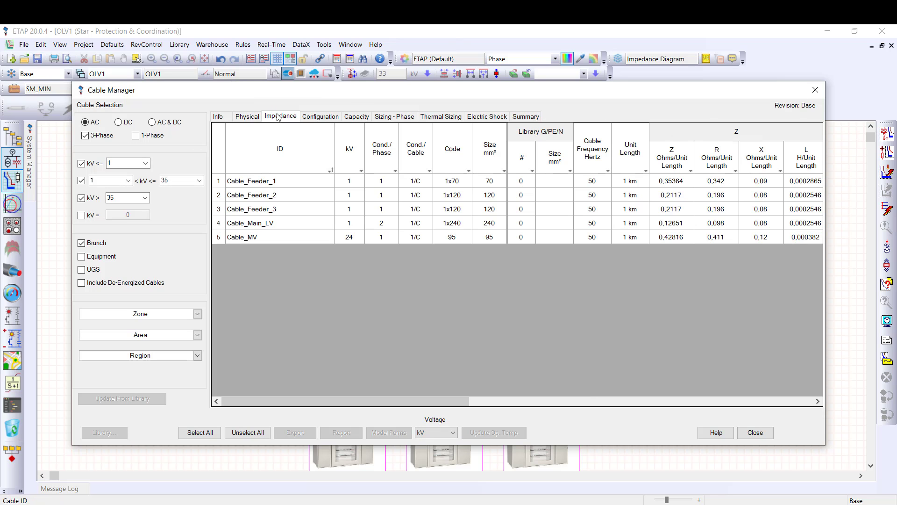
click(357, 117)
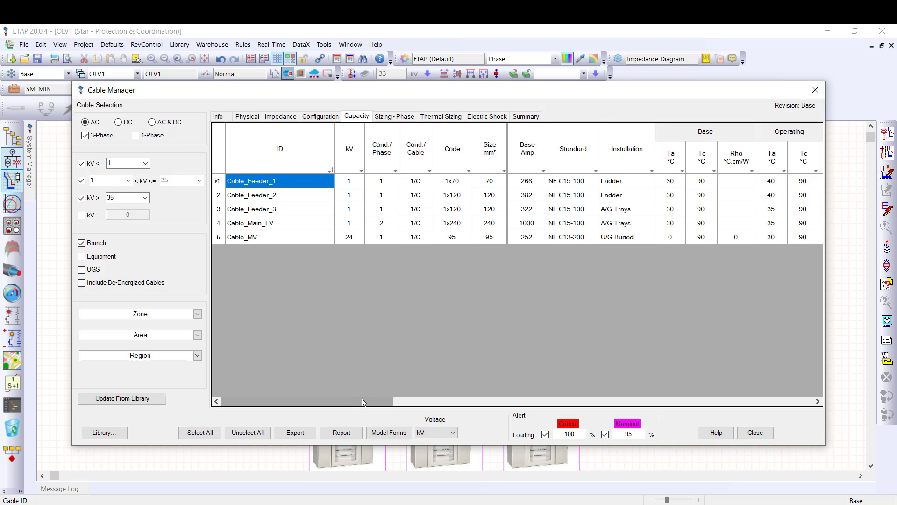
drag(364, 401, 773, 424)
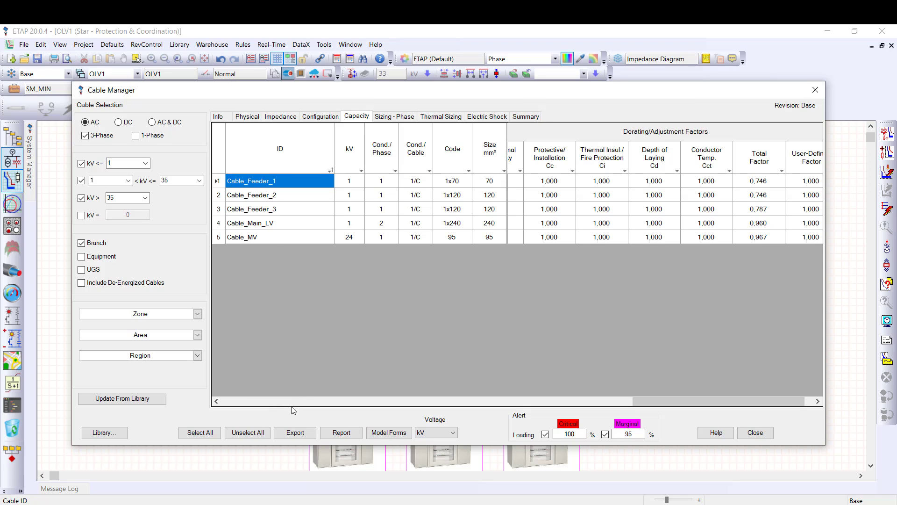
click(290, 434)
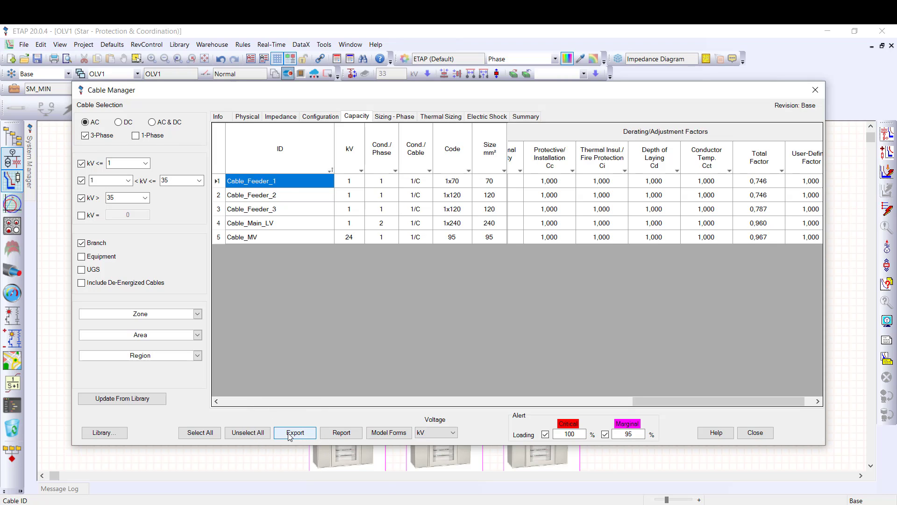